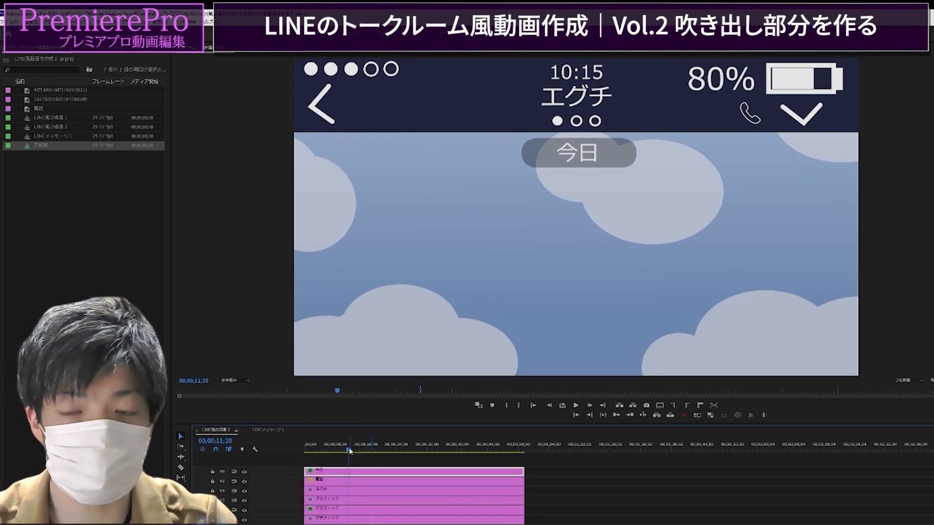
Preview the LINEメッセージ1 sequence above the background clips at the start of the timeline and remove it again
{"action": "left_click", "coordinate": [348, 450]}
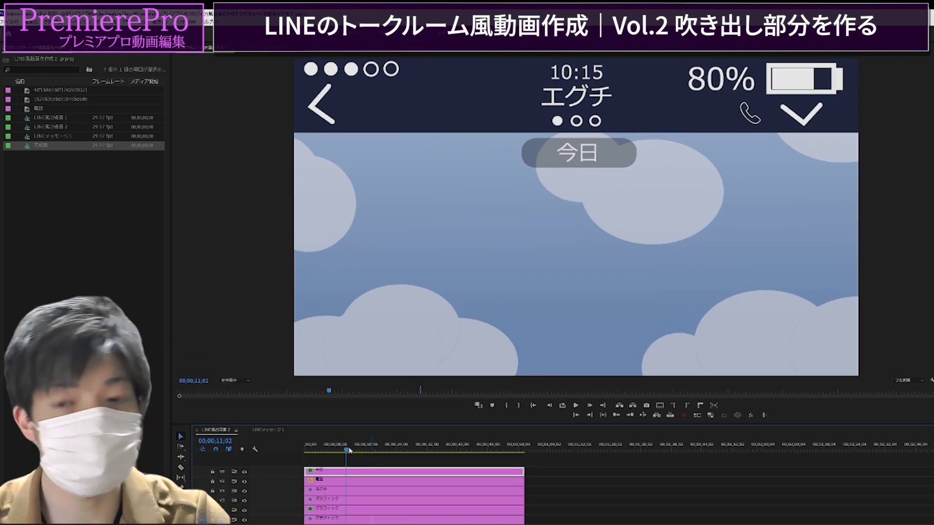
{"action": "left_click", "coordinate": [351, 447]}
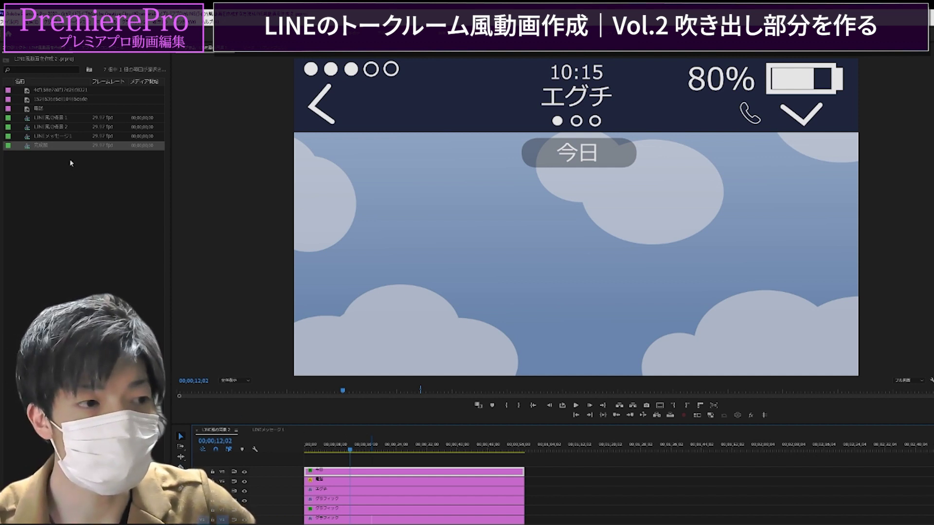
{"action": "left_click_drag", "start_coordinate": [28, 138], "coordinate": [312, 461]}
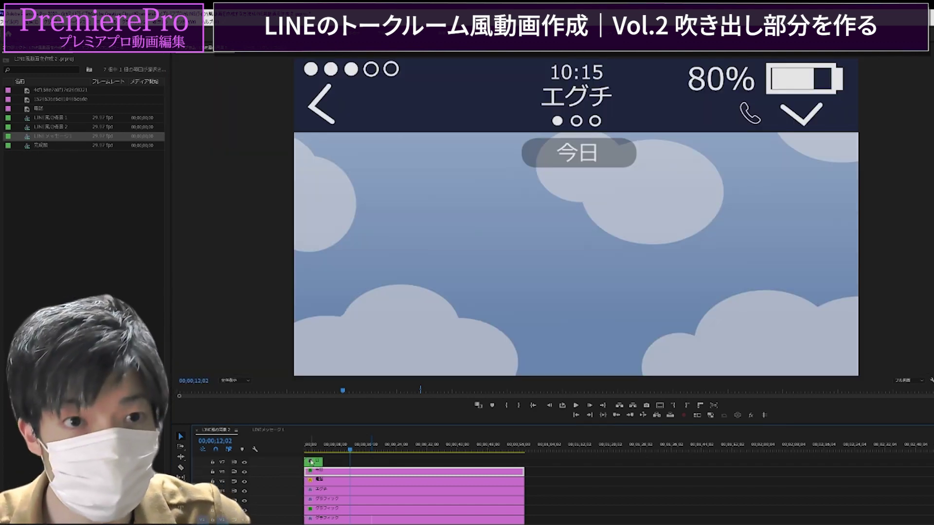
{"action": "left_click", "coordinate": [312, 450]}
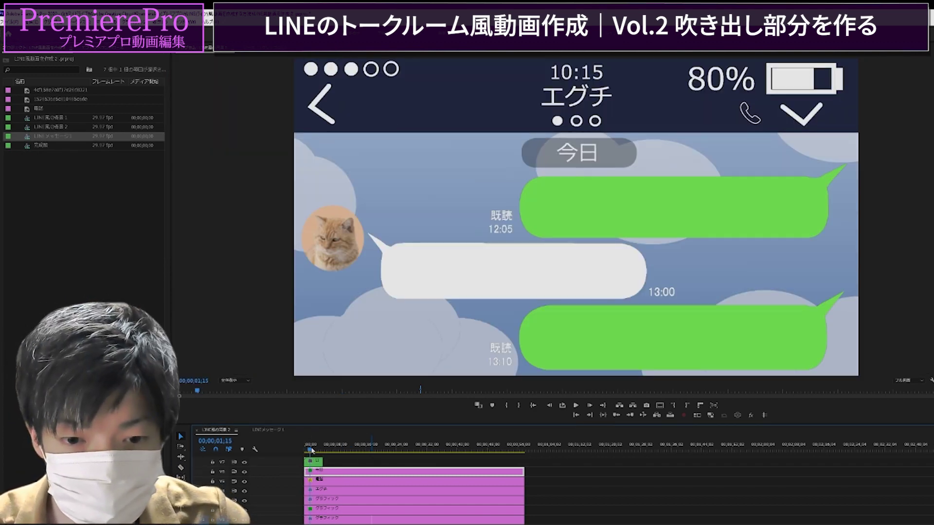
{"action": "left_click_drag", "start_coordinate": [312, 450], "coordinate": [308, 450]}
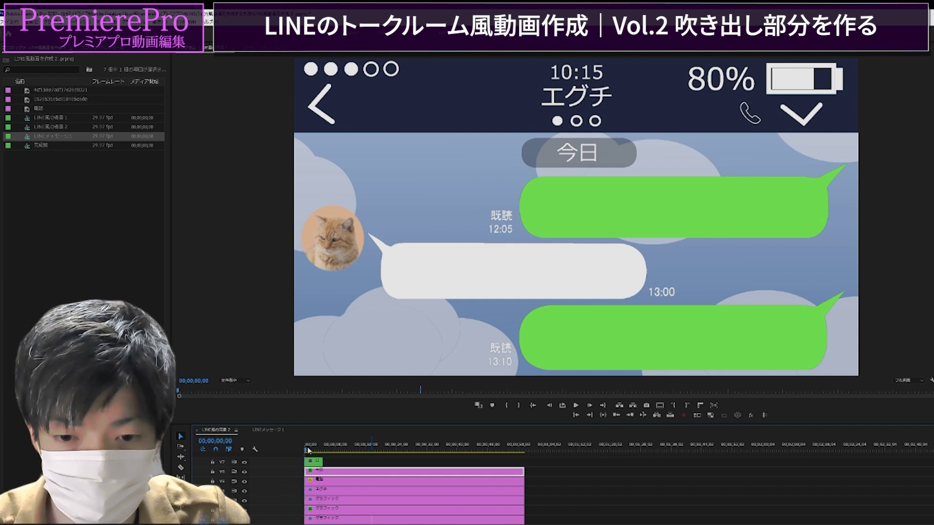
{"action": "left_click", "coordinate": [312, 451]}
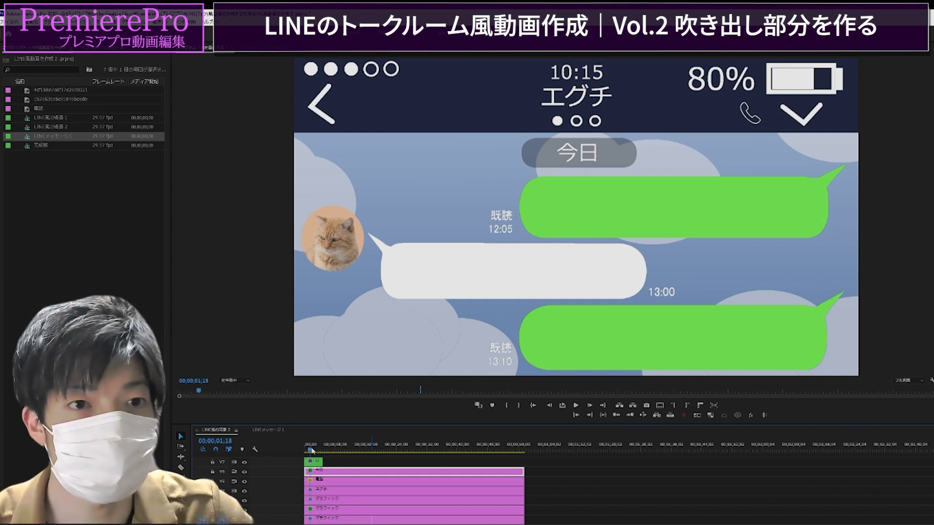
{"action": "left_click", "coordinate": [313, 451]}
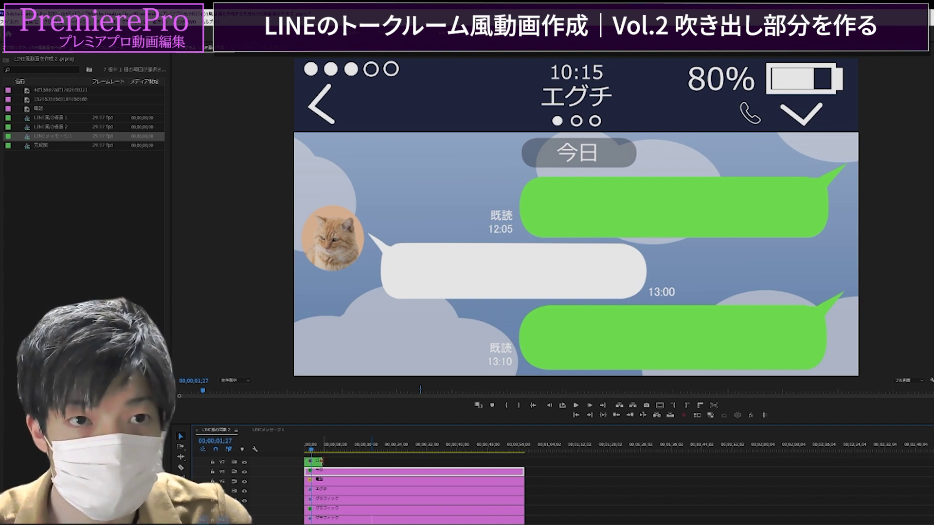
{"action": "left_click", "coordinate": [314, 462]}
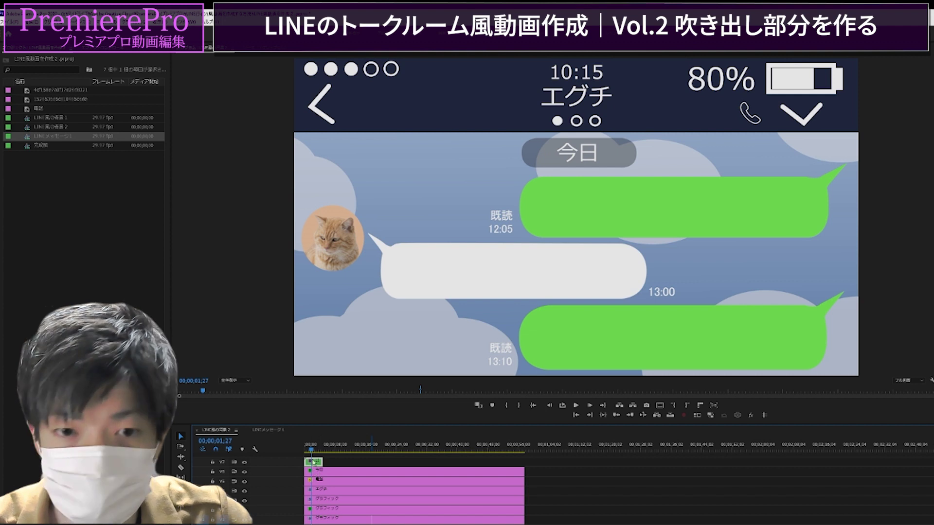
{"action": "key", "text": "Delete"}
Close the open sequences and create a new sequence from the AVCHD 1080p30 preset
{"action": "left_click", "coordinate": [249, 430]}
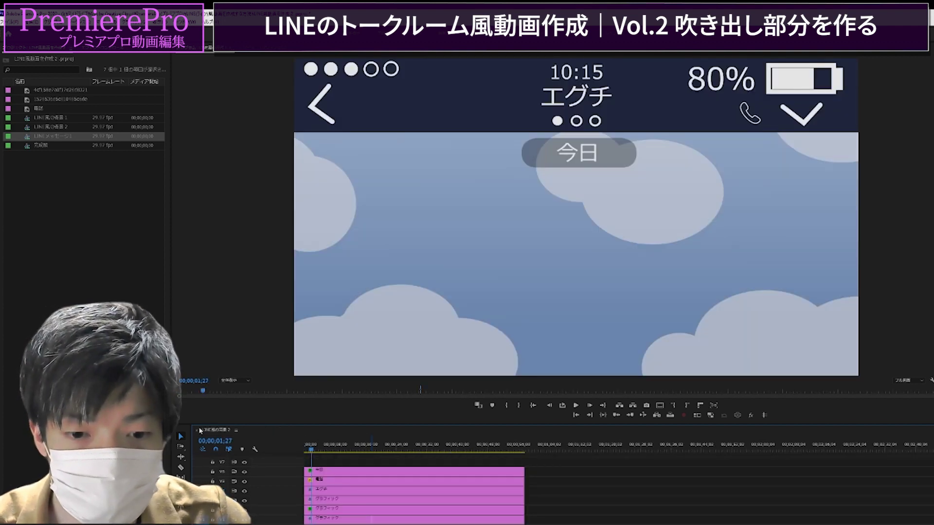
{"action": "left_click", "coordinate": [197, 430]}
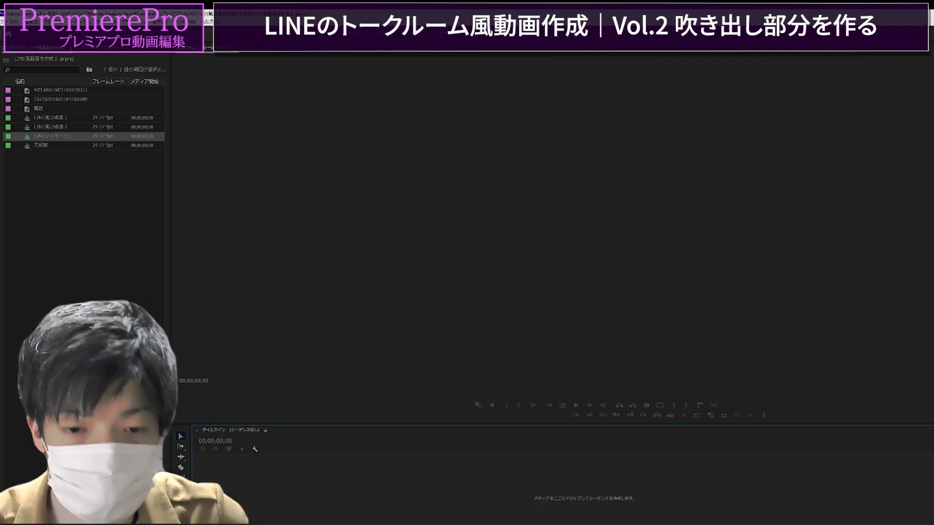
{"action": "key", "text": "ctrl+n"}
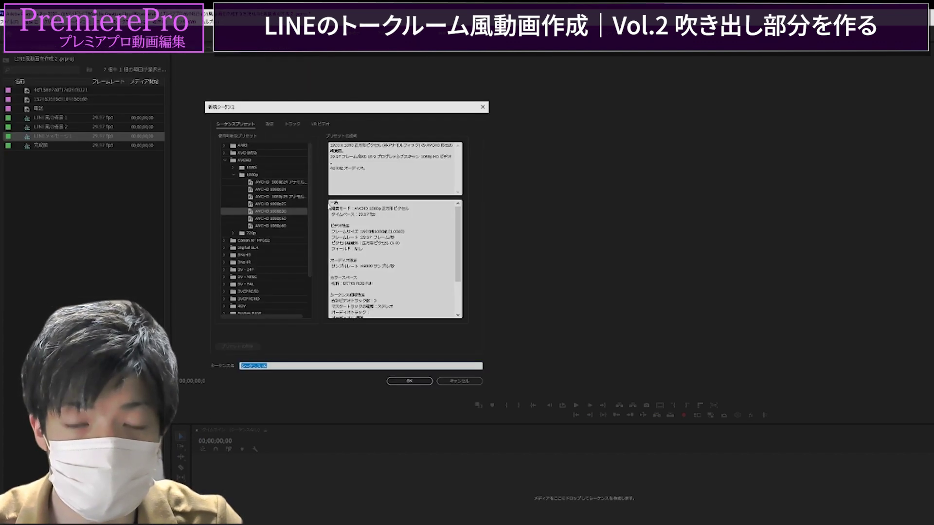
{"action": "left_click", "coordinate": [389, 381]}
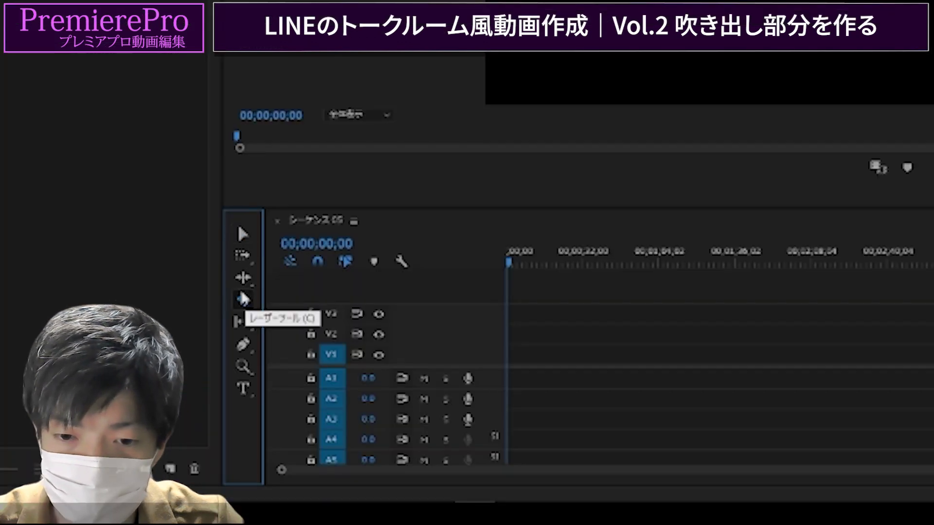
Draw a wide green rectangle in the lower-left part of the frame with the Rectangle tool and adjust its position
{"action": "left_click_drag", "start_coordinate": [244, 344], "coordinate": [292, 354]}
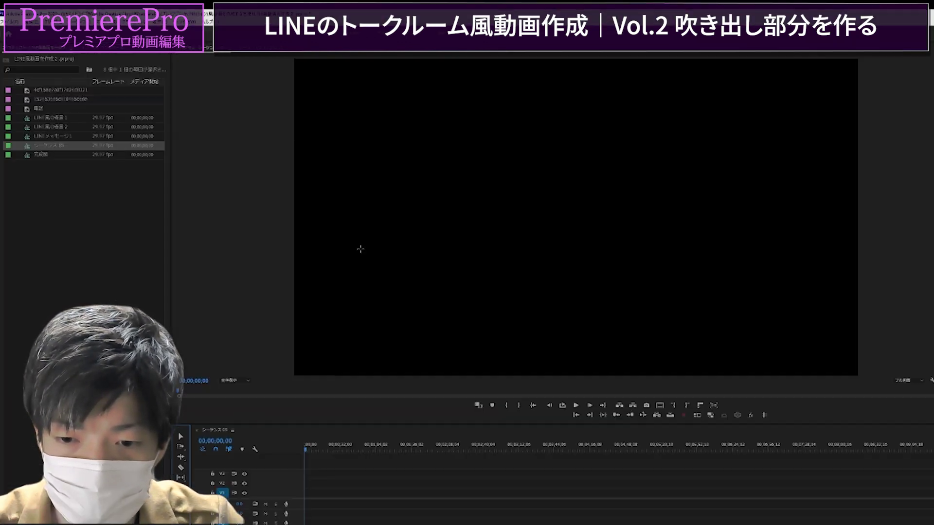
{"action": "mouse_move", "coordinate": [350, 258]}
{"action": "left_mouse_down"}
{"action": "mouse_move", "coordinate": [444, 297]}
{"action": "mouse_move", "coordinate": [570, 317]}
{"action": "left_mouse_up"}
{"action": "left_click", "coordinate": [181, 437]}
{"action": "left_click_drag", "start_coordinate": [434, 307], "coordinate": [399, 296]}
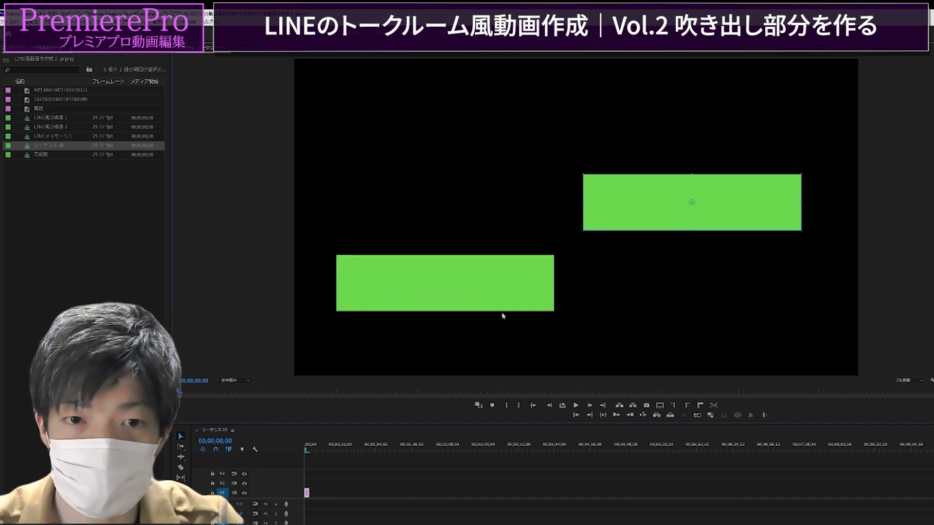
Delete the lower-left green rectangle and move the remaining one to the lower-left area of the frame
{"action": "left_click", "coordinate": [640, 211]}
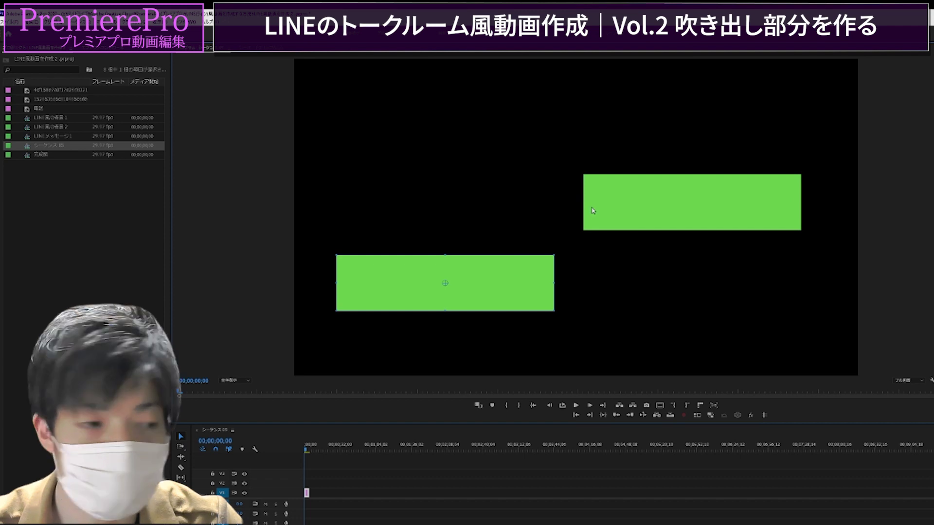
{"action": "left_click", "coordinate": [640, 278]}
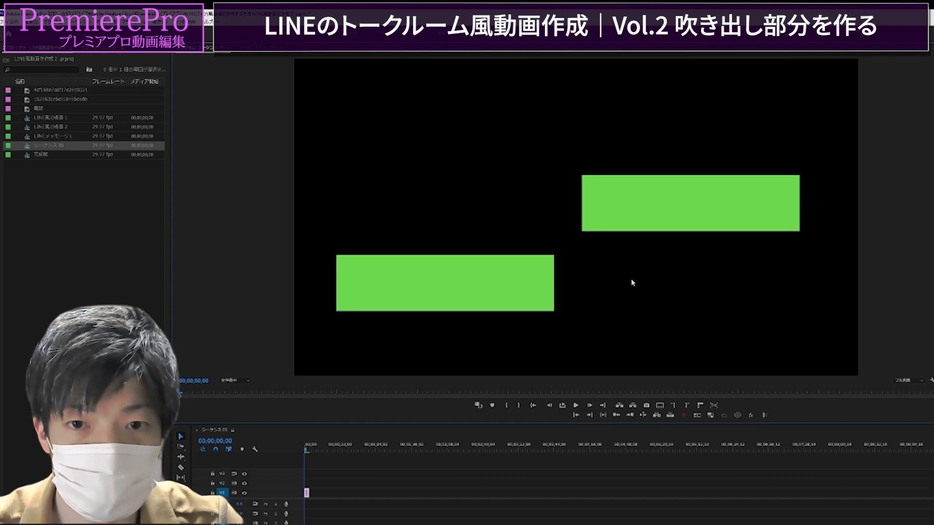
{"action": "left_click", "coordinate": [545, 287]}
{"action": "key", "text": "Delete"}
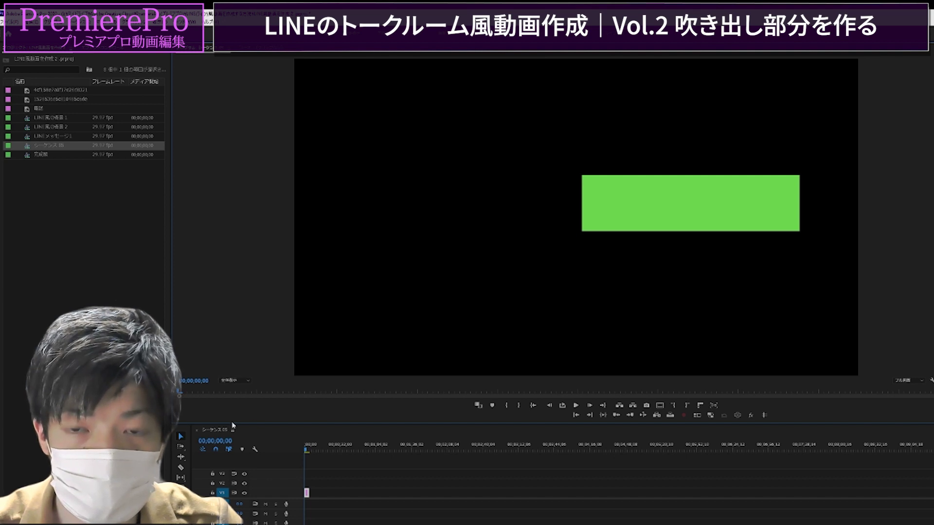
{"action": "left_click_drag", "start_coordinate": [636, 228], "coordinate": [383, 283]}
{"action": "left_click_drag", "start_coordinate": [382, 239], "coordinate": [425, 259]}
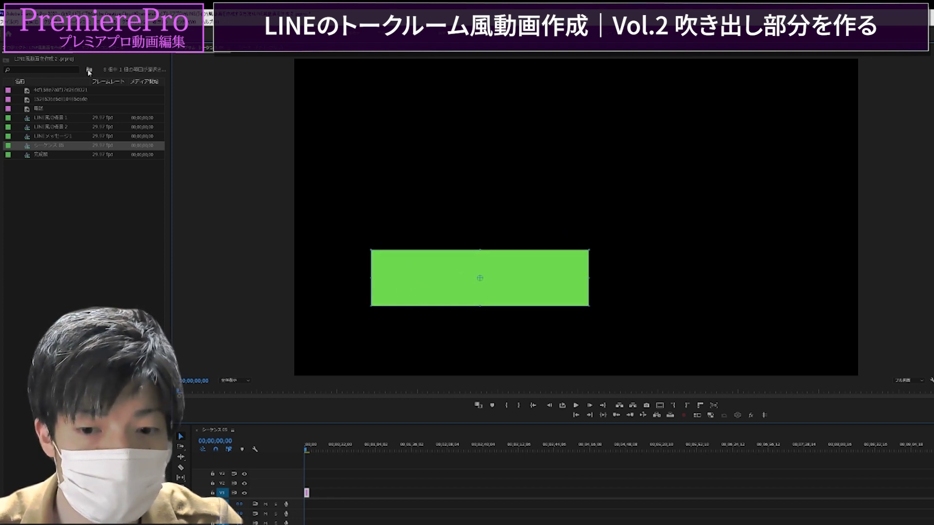
Show the effect controls for the green rectangle with a wider panel
{"action": "key", "text": "shift+5"}
{"action": "left_click_drag", "start_coordinate": [168, 133], "coordinate": [209, 135]}
{"action": "left_click", "coordinate": [428, 277]}
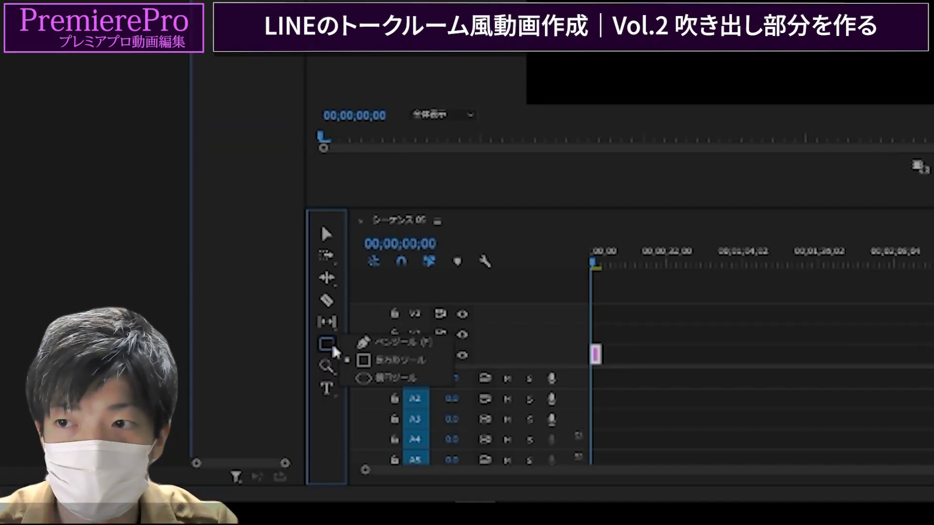
Round the rectangle's left end with the Pen tool by adding a mid-edge point, pulling it outward and curving it
{"action": "left_click", "coordinate": [220, 488]}
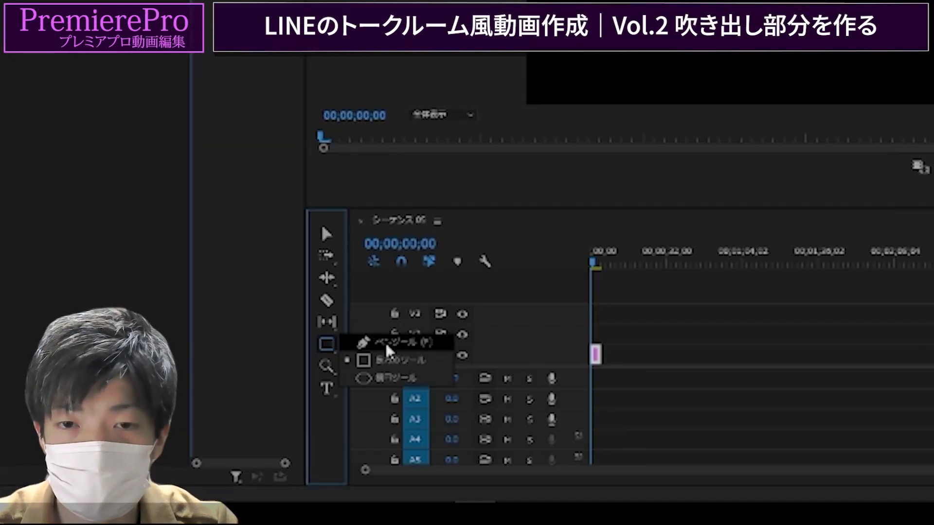
{"action": "left_click", "coordinate": [387, 343]}
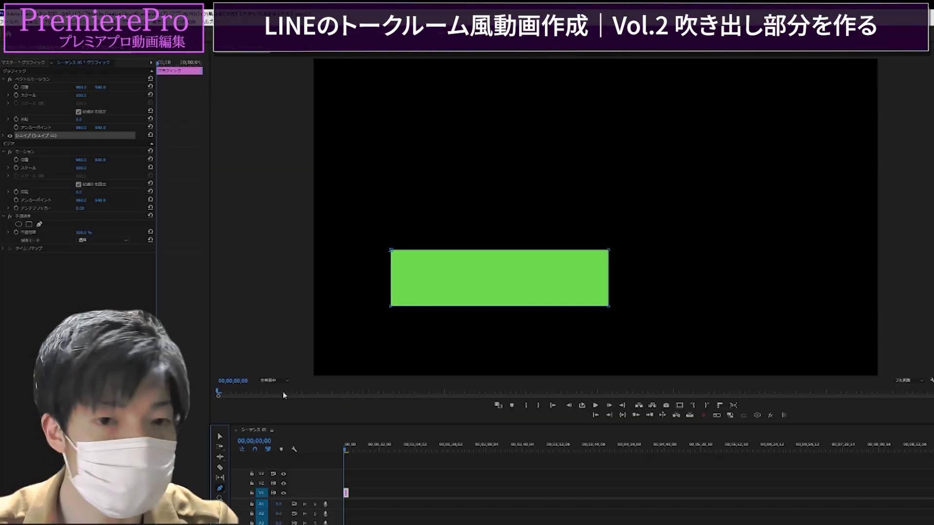
{"action": "left_click", "coordinate": [284, 382]}
{"action": "left_click", "coordinate": [275, 433]}
{"action": "left_click_drag", "start_coordinate": [354, 378], "coordinate": [297, 377]}
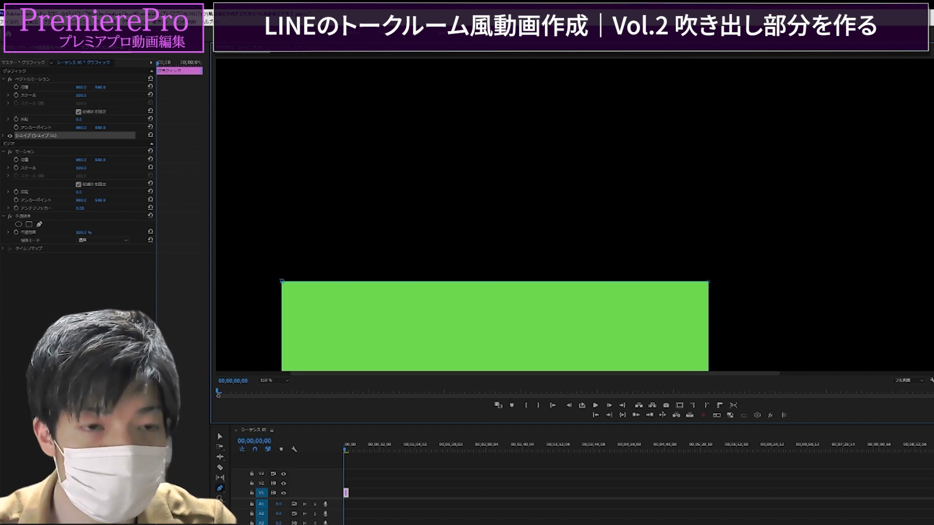
{"action": "scroll", "coordinate": [440, 238], "scroll_direction": "down", "scroll_amount": 4}
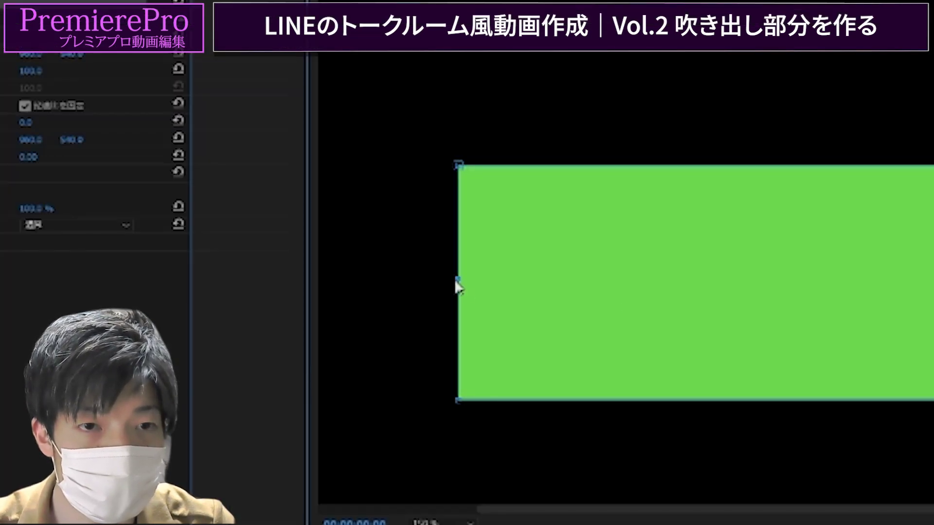
{"action": "left_click_drag", "start_coordinate": [456, 283], "coordinate": [408, 283]}
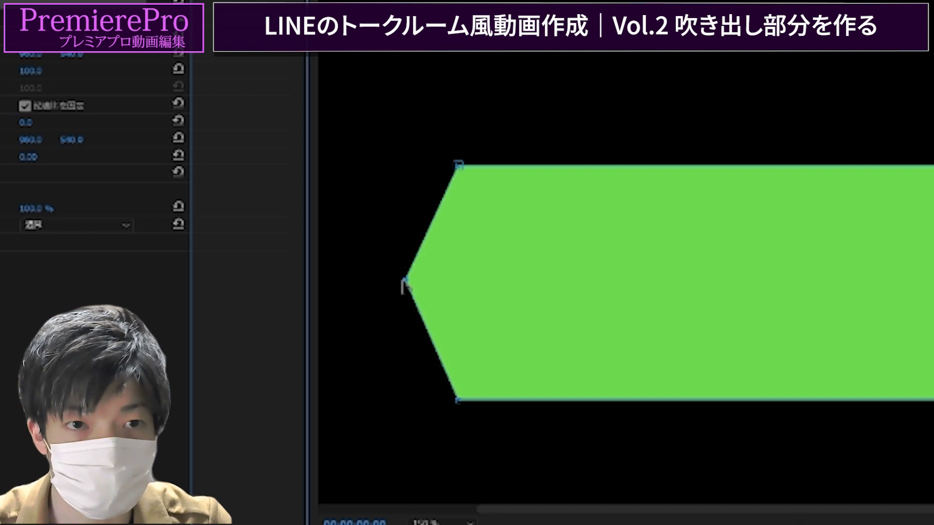
{"action": "left_click_drag", "start_coordinate": [406, 282], "coordinate": [408, 167]}
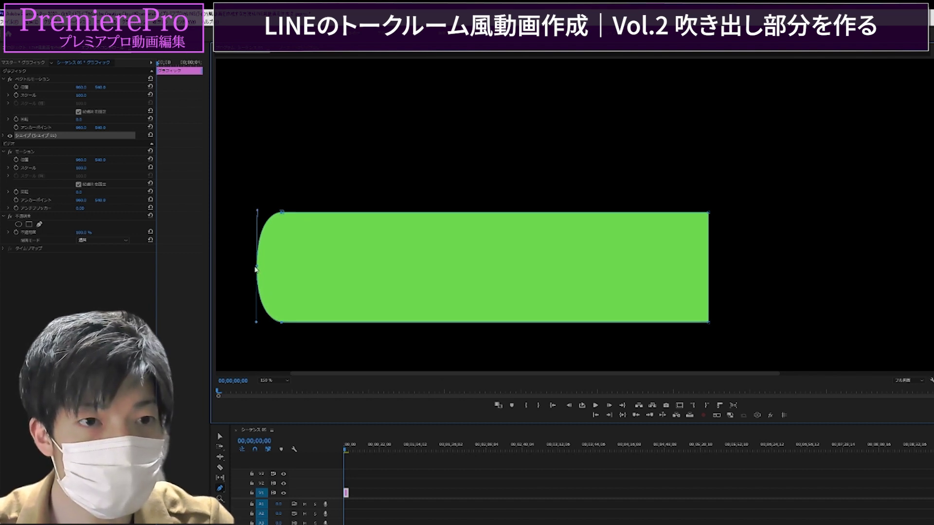
{"action": "left_click_drag", "start_coordinate": [256, 269], "coordinate": [252, 269]}
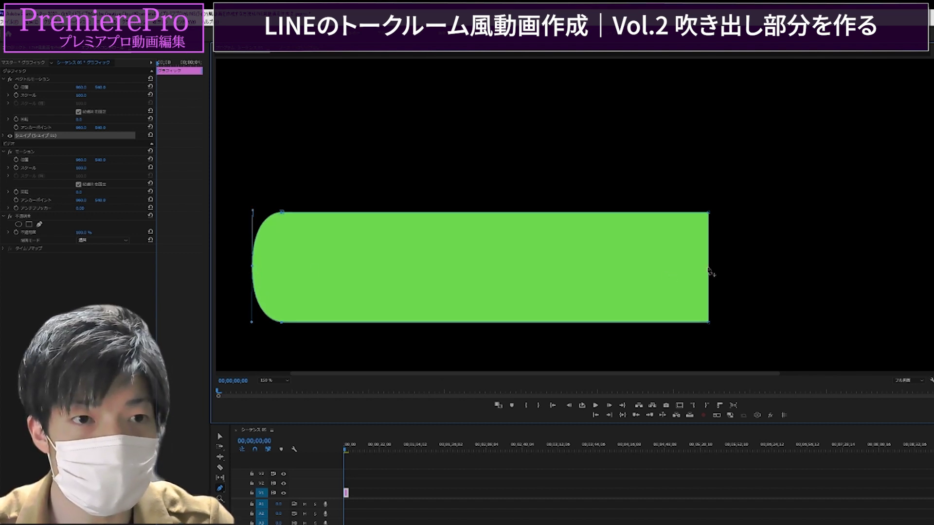
Round the rectangle's right end with an outward-pulled, curved mid-edge point that matches the left end, and fit the whole frame in view
{"action": "left_click_drag", "start_coordinate": [709, 267], "coordinate": [737, 265]}
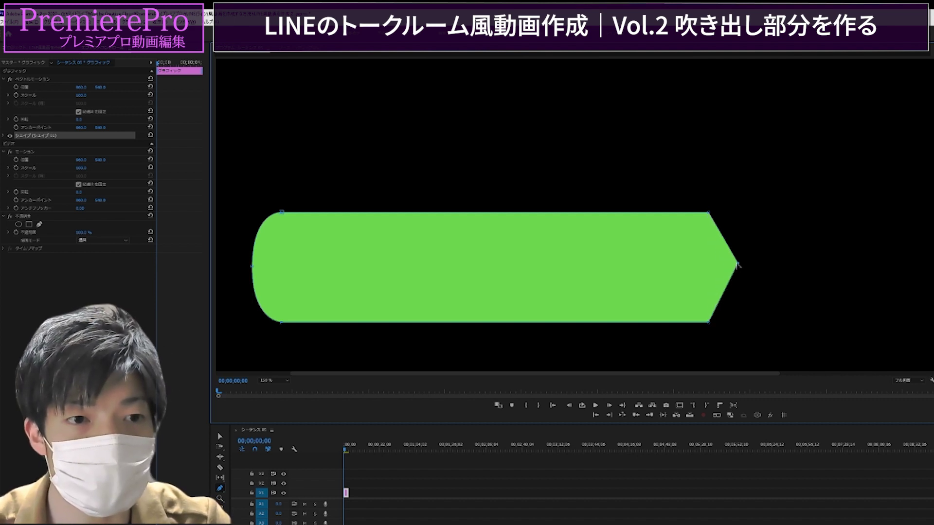
{"action": "left_click_drag", "start_coordinate": [733, 247], "coordinate": [739, 317]}
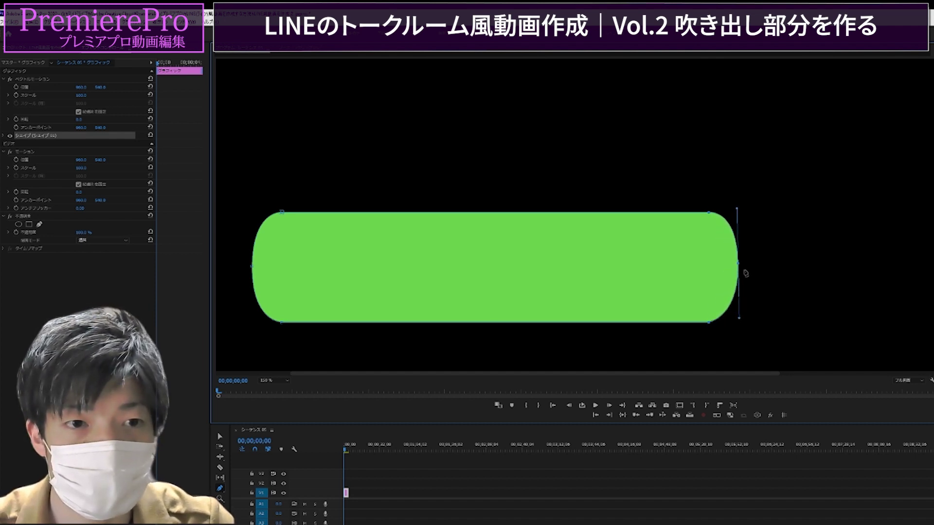
{"action": "left_click_drag", "start_coordinate": [740, 268], "coordinate": [743, 271]}
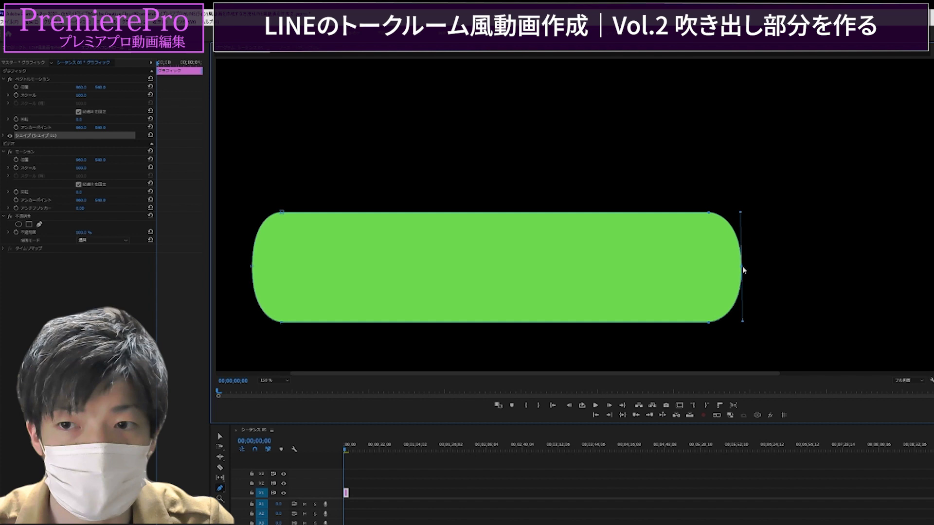
{"action": "left_click", "coordinate": [287, 381]}
{"action": "left_click", "coordinate": [283, 388]}
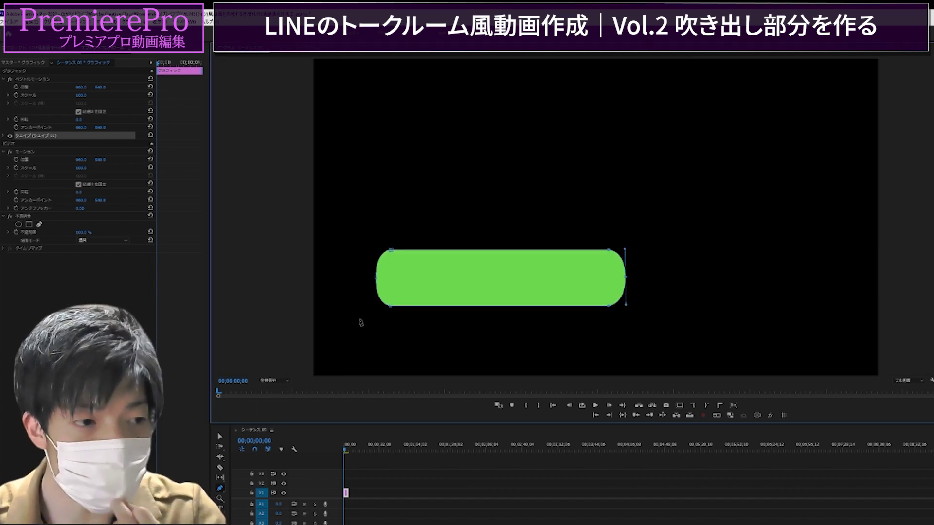
Add three closely spaced path points with the Pen tool along the upper-left rounded corner of the green bubble
{"action": "left_click", "coordinate": [271, 382]}
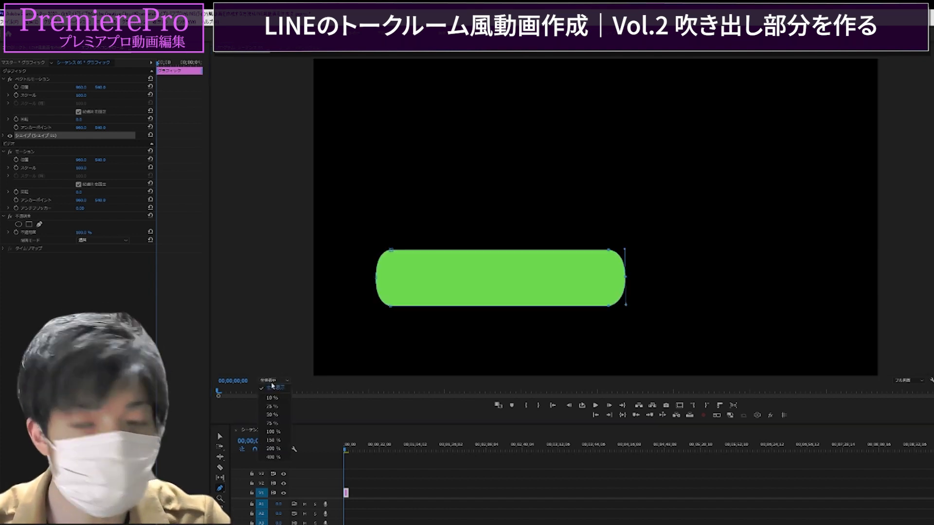
{"action": "left_click", "coordinate": [280, 430]}
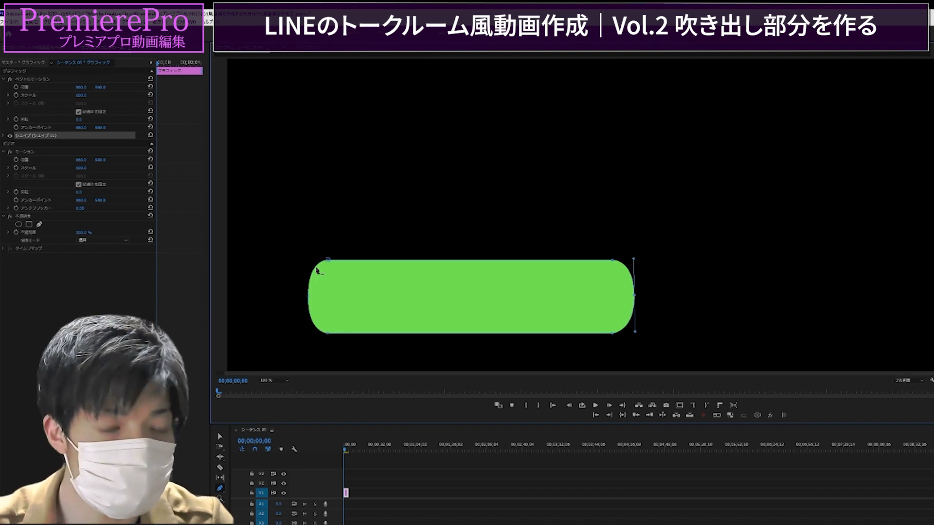
{"action": "left_click", "coordinate": [319, 267]}
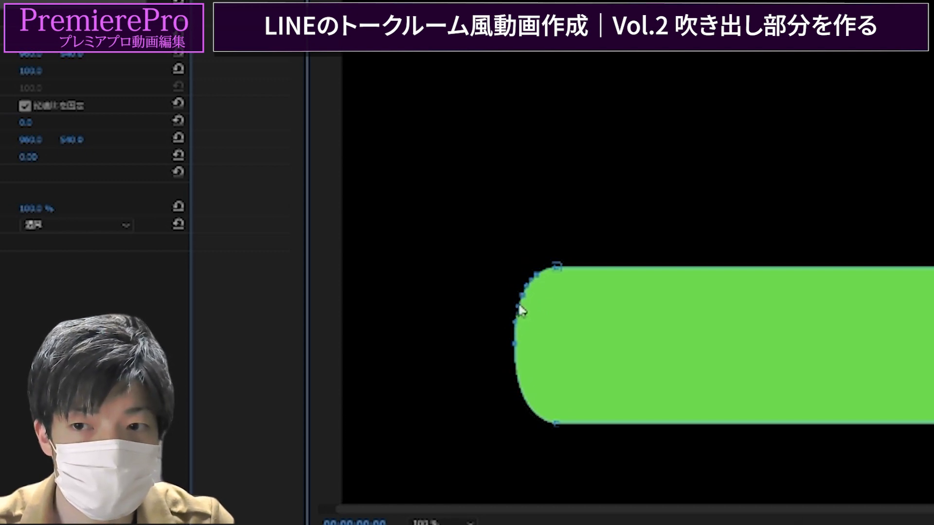
{"action": "scroll", "coordinate": [603, 400], "scroll_direction": "up", "scroll_amount": 3}
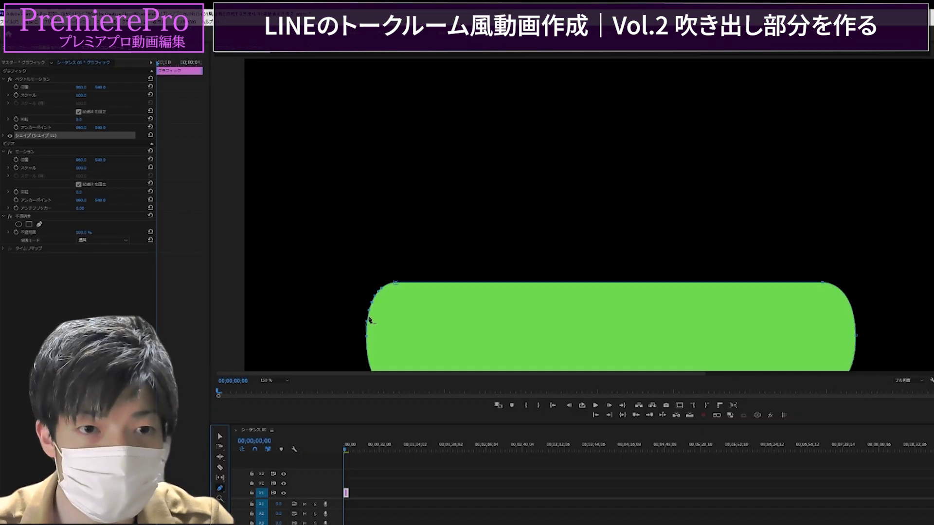
{"action": "left_click", "coordinate": [369, 320]}
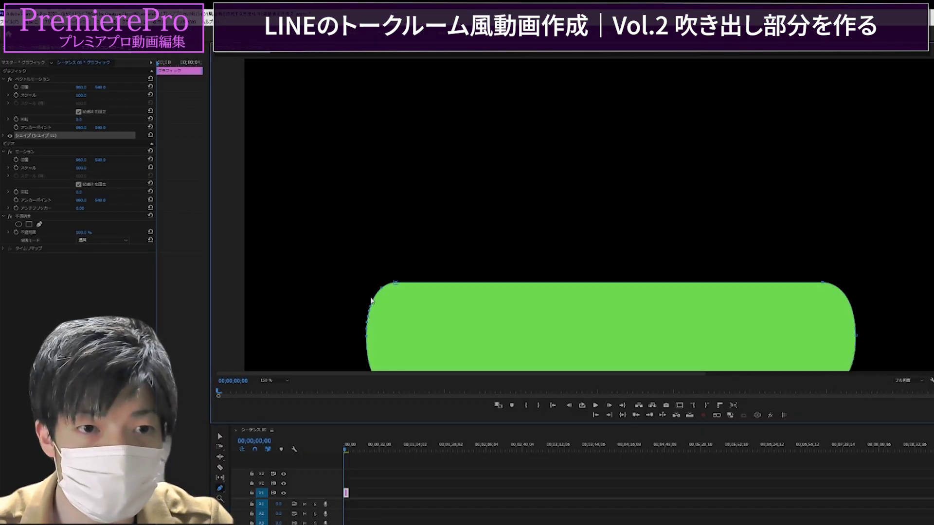
Pull the middle corner point up and outward into a pointed tail and adjust the tail's upper base point
{"action": "left_click_drag", "start_coordinate": [371, 307], "coordinate": [324, 276]}
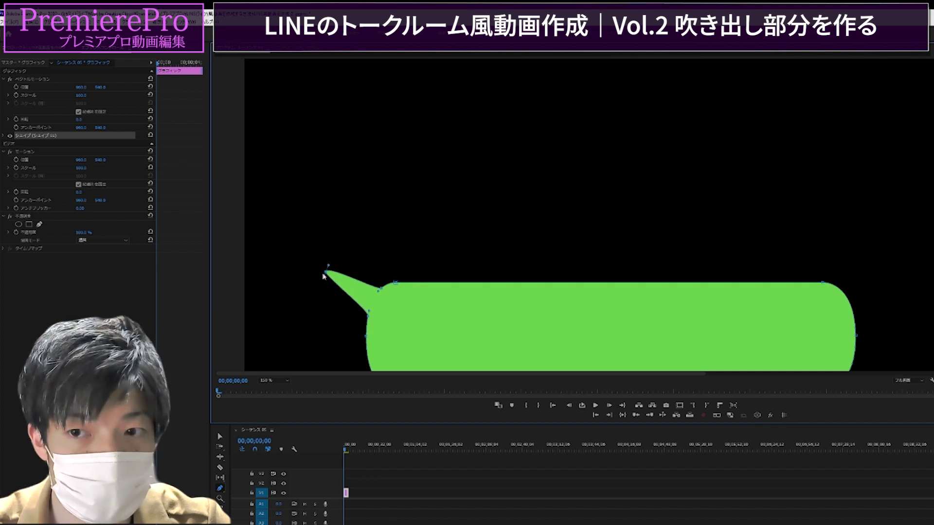
{"action": "left_click_drag", "start_coordinate": [317, 261], "coordinate": [323, 265]}
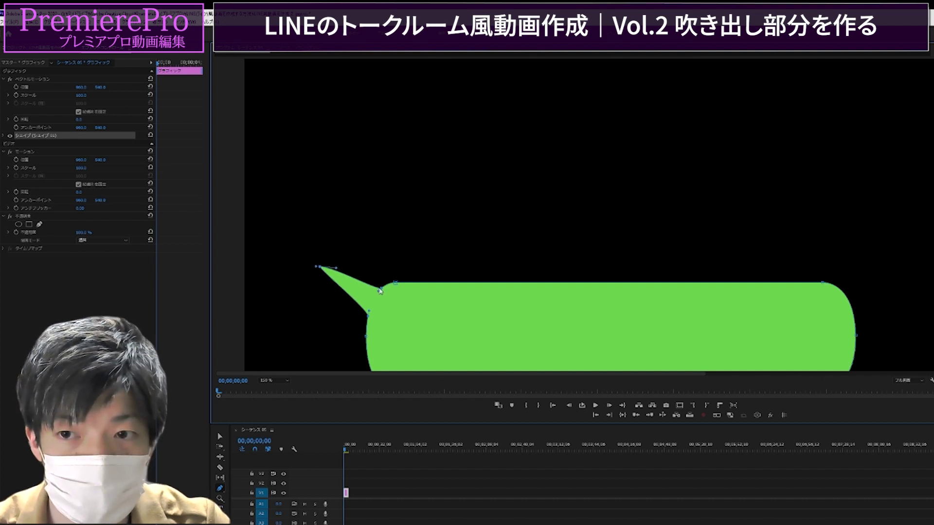
{"action": "left_click_drag", "start_coordinate": [380, 293], "coordinate": [376, 296]}
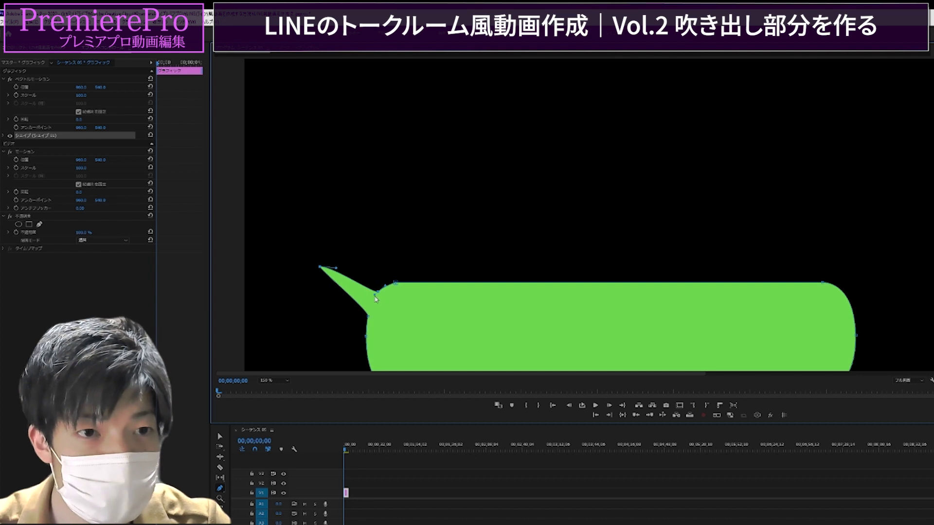
{"action": "left_click", "coordinate": [280, 382]}
{"action": "left_click", "coordinate": [271, 389]}
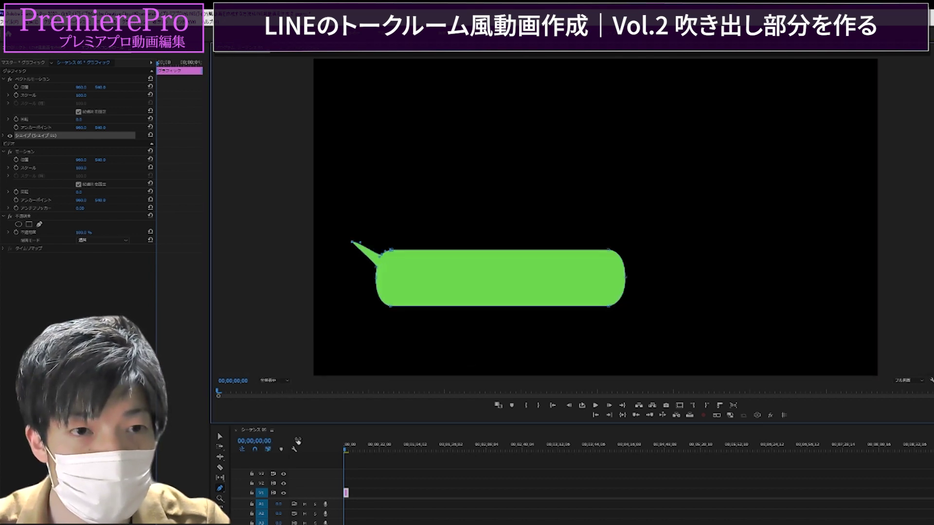
Select the tailed bubble and narrow it slightly by moving its left edge inward
{"action": "left_click", "coordinate": [221, 436]}
{"action": "left_click", "coordinate": [428, 206]}
{"action": "left_click", "coordinate": [428, 286]}
{"action": "left_click_drag", "start_coordinate": [351, 273], "coordinate": [383, 273]}
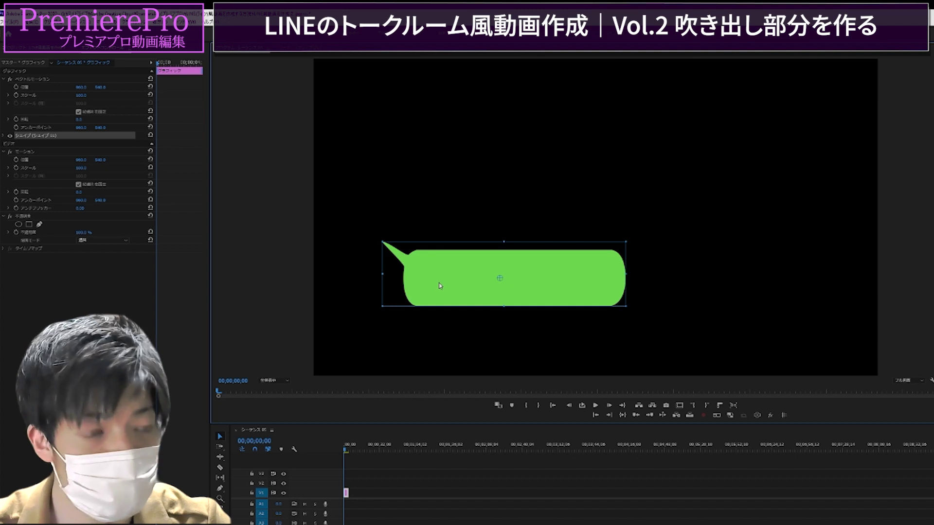
Duplicate the bubble, flip the copy horizontally so its tail points right, and place it at the upper right of the original
{"action": "left_click_drag", "start_coordinate": [440, 285], "coordinate": [496, 202]}
{"action": "left_click_drag", "start_coordinate": [440, 193], "coordinate": [859, 204]}
{"action": "left_click_drag", "start_coordinate": [788, 216], "coordinate": [729, 220]}
{"action": "mouse_move", "coordinate": [806, 213]}
{"action": "left_mouse_down"}
{"action": "mouse_move", "coordinate": [871, 212]}
{"action": "mouse_move", "coordinate": [803, 219]}
{"action": "left_mouse_up"}
{"action": "left_click", "coordinate": [713, 288]}
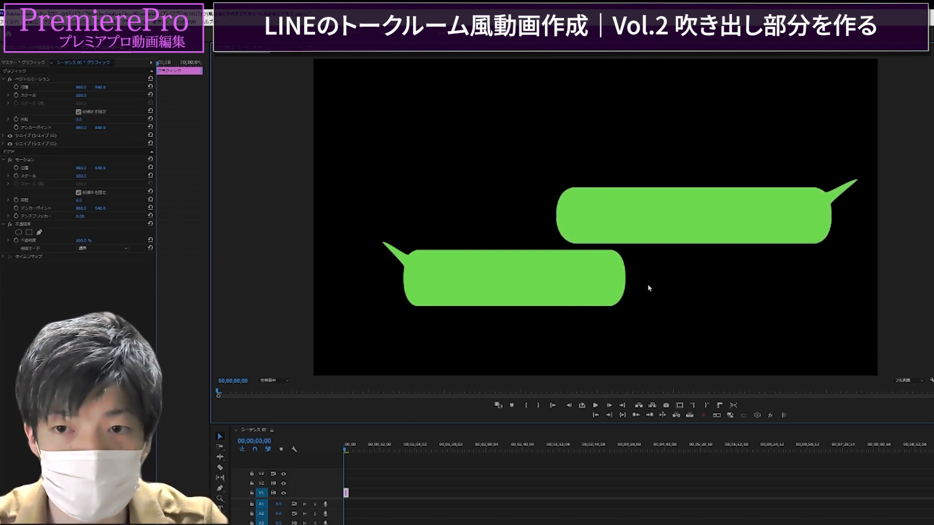
Copy and paste the right-facing bubble, place the copy below near the frame's bottom, and extend its left edge to match the one above
{"action": "left_click", "coordinate": [485, 298]}
{"action": "left_click", "coordinate": [616, 233]}
{"action": "key", "text": "ctrl+c"}
{"action": "key", "text": "ctrl+v"}
{"action": "left_click_drag", "start_coordinate": [662, 236], "coordinate": [668, 352]}
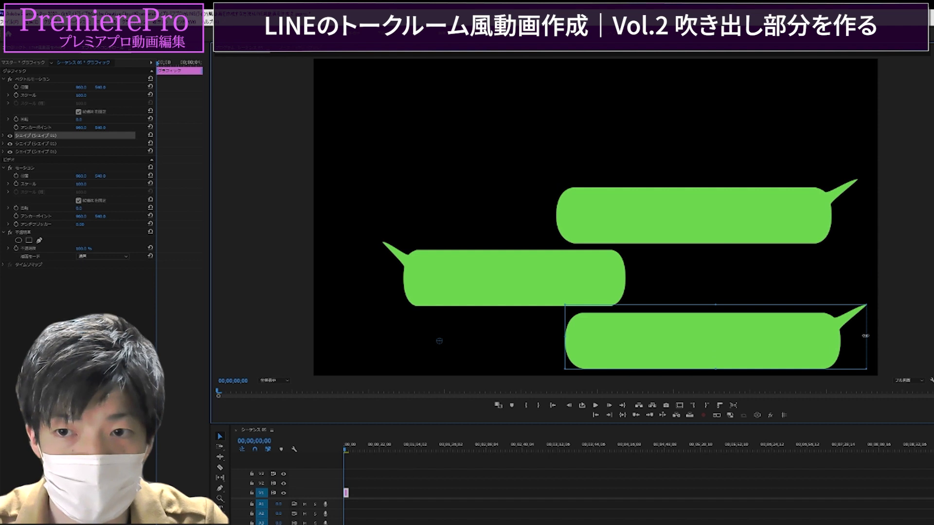
{"action": "left_click_drag", "start_coordinate": [816, 342], "coordinate": [825, 340]}
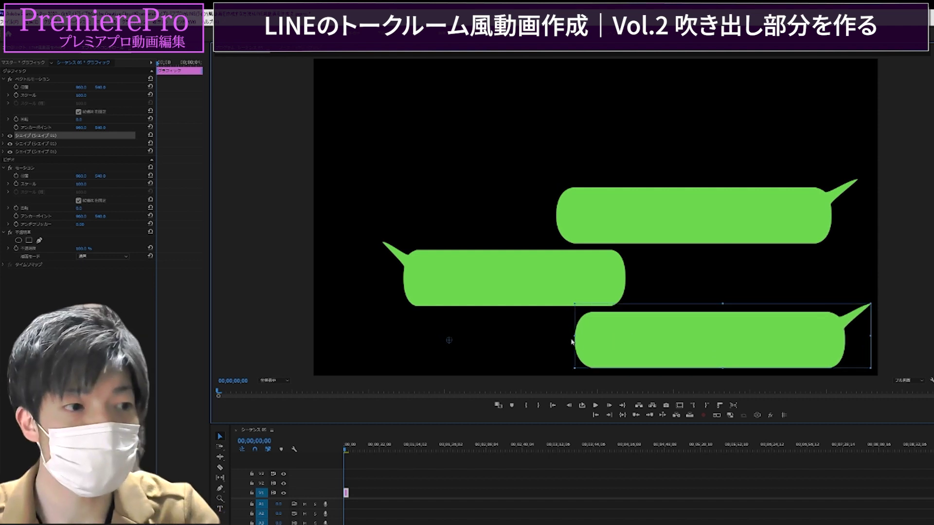
{"action": "left_click_drag", "start_coordinate": [574, 334], "coordinate": [569, 299]}
Widen the left-facing bubble toward the right and move it up slightly between the two right-facing bubbles
{"action": "left_click", "coordinate": [396, 253]}
{"action": "left_click_drag", "start_coordinate": [624, 275], "coordinate": [683, 275]}
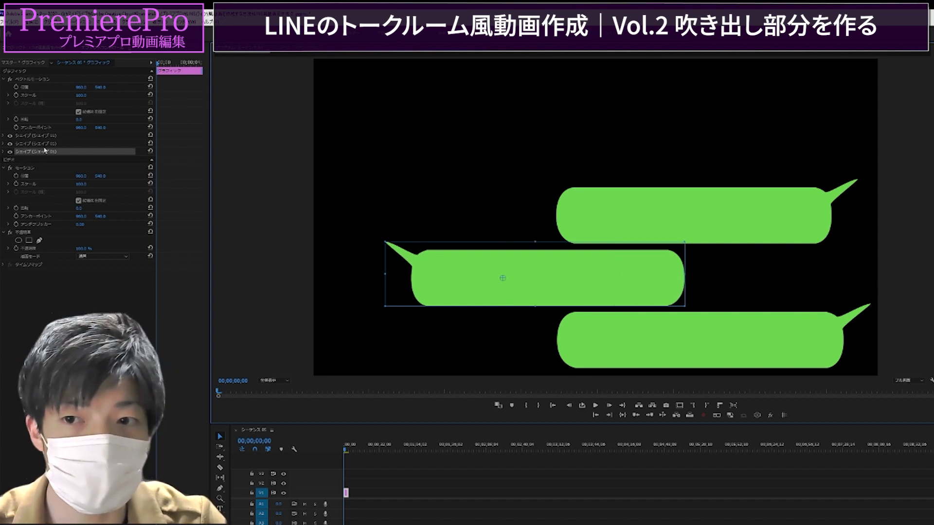
{"action": "left_click_drag", "start_coordinate": [580, 295], "coordinate": [580, 291]}
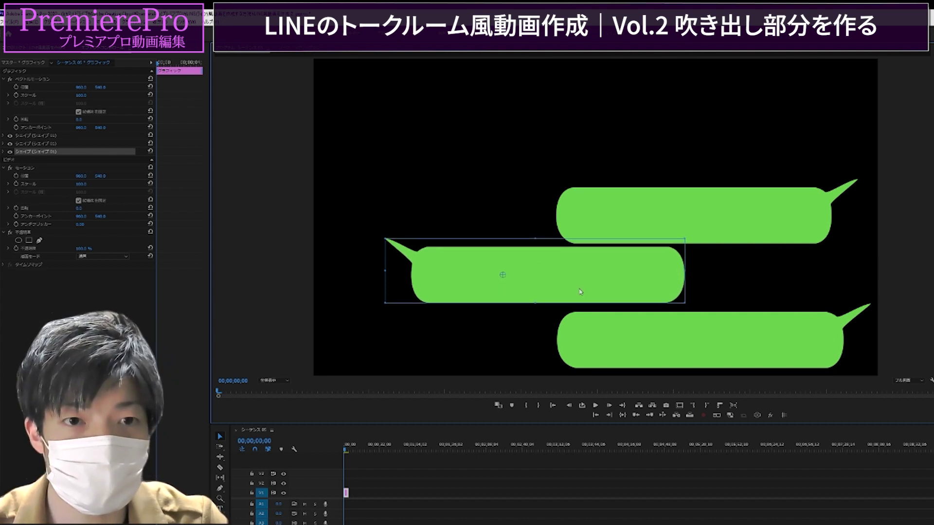
Set the left-facing bubble's fill colour to light grey and nudge it slightly right and down
{"action": "left_click", "coordinate": [5, 152]}
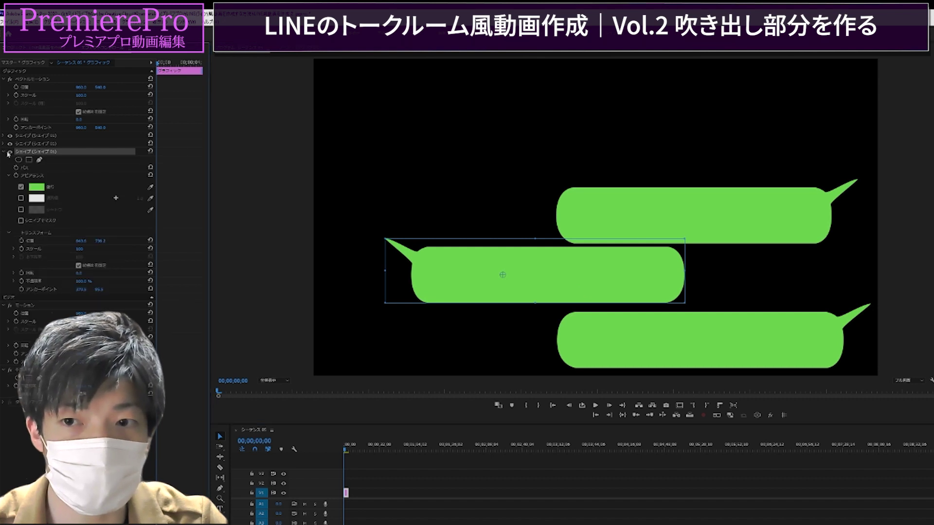
{"action": "left_click", "coordinate": [35, 201]}
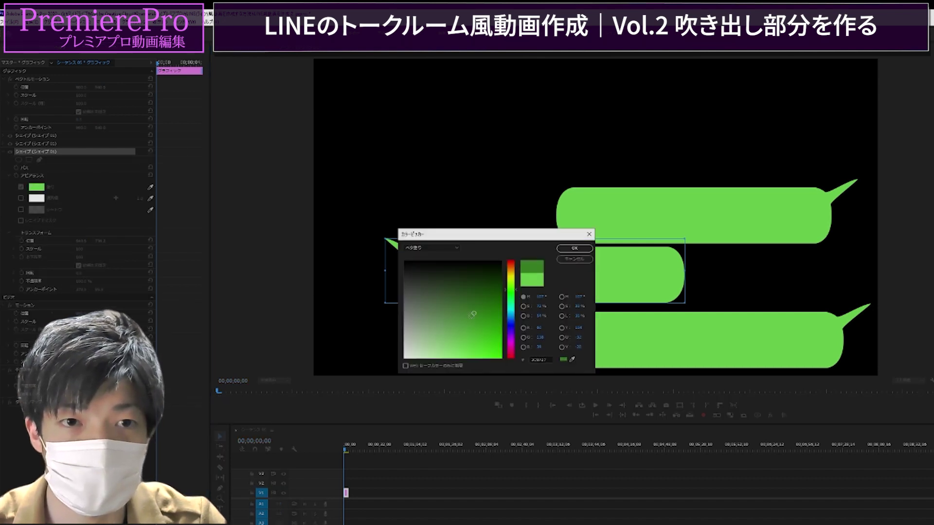
{"action": "left_click", "coordinate": [575, 248]}
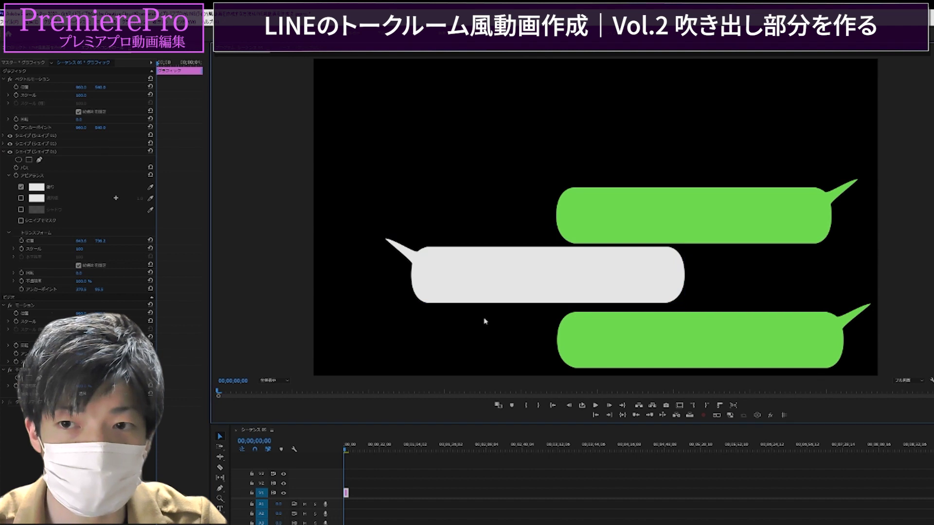
{"action": "left_click_drag", "start_coordinate": [461, 256], "coordinate": [466, 259]}
{"action": "left_click", "coordinate": [470, 216]}
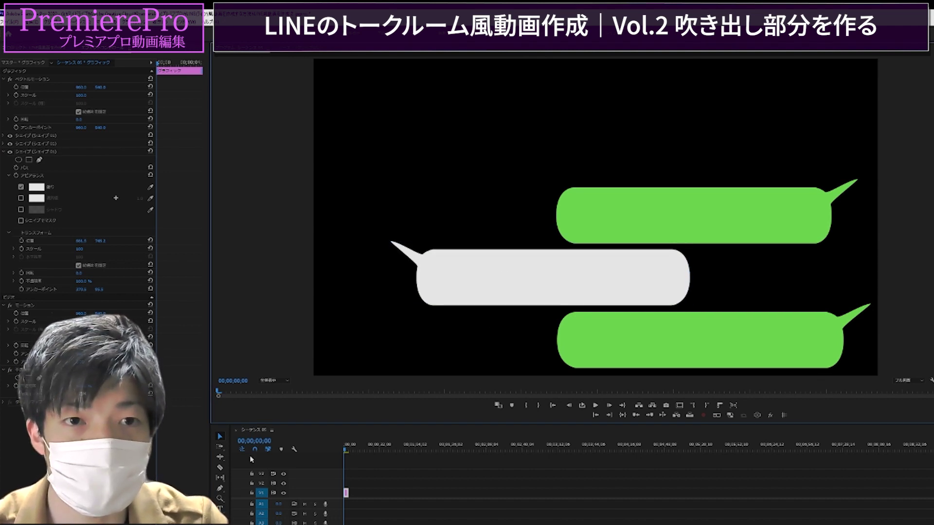
Add a two-line text reading 既読 and 12:01 beside the upper green bubble, and place copies beside the other two bubbles
{"action": "left_click", "coordinate": [220, 509]}
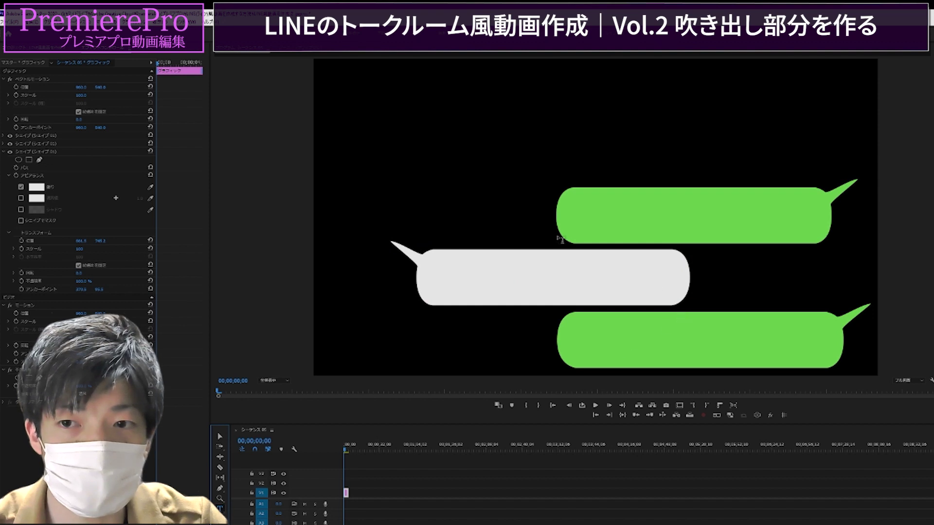
{"action": "left_click", "coordinate": [521, 223]}
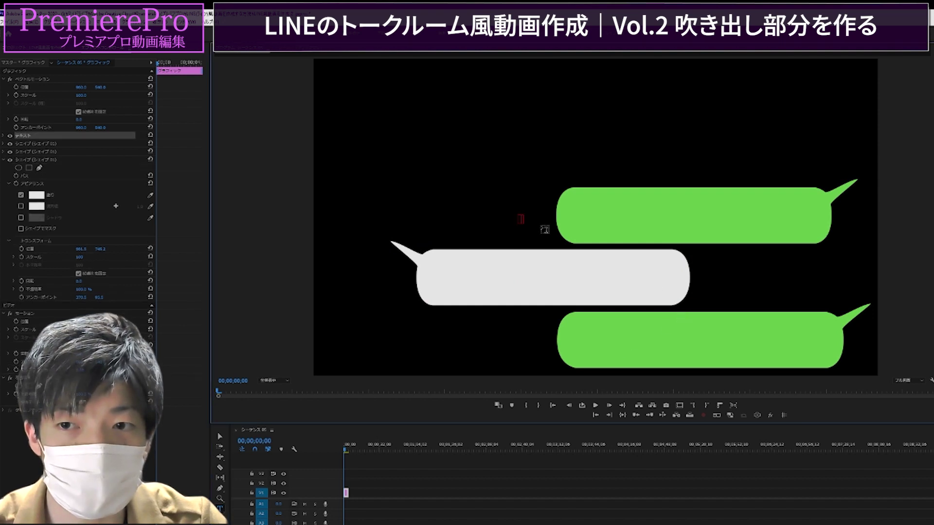
{"action": "key", "text": "ctrl+v"}
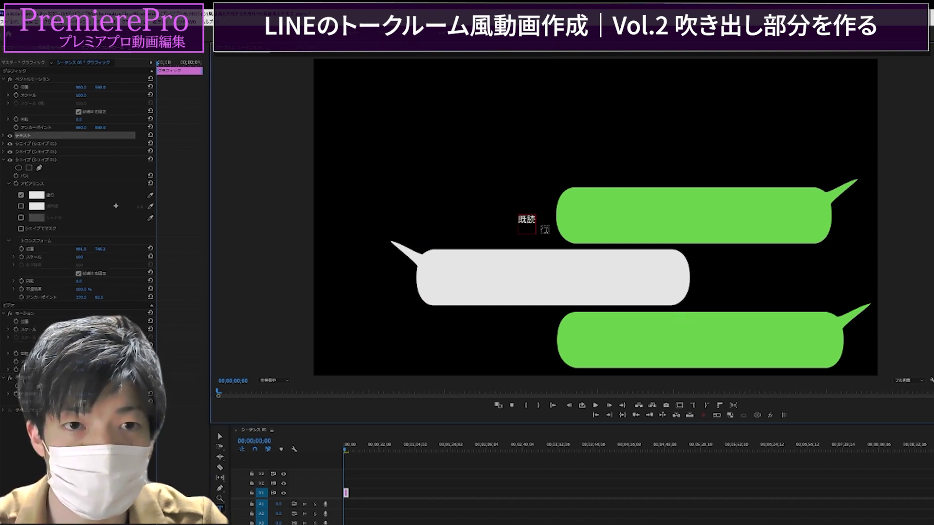
{"action": "type", "text": "12:01"}
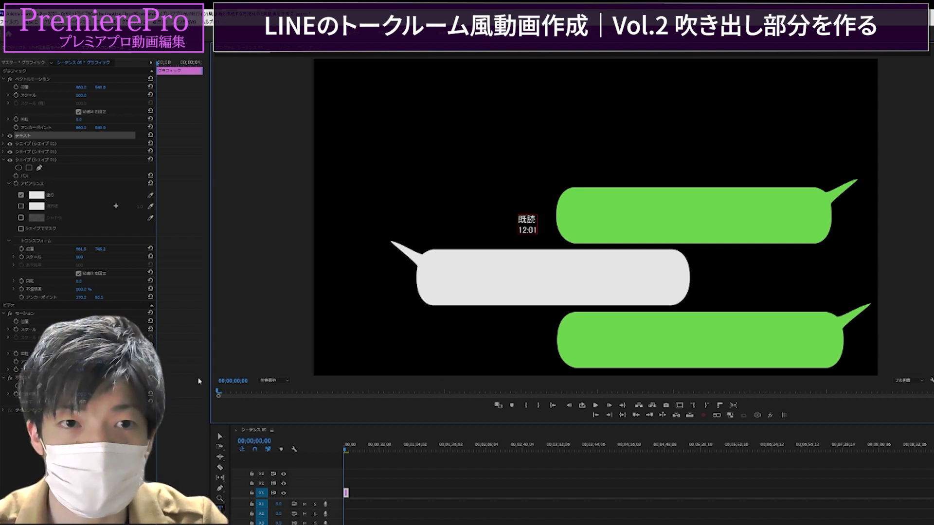
{"action": "type", "text": "v"}
{"action": "left_click_drag", "start_coordinate": [523, 230], "coordinate": [713, 288]}
Edit the text beside the grey bubble so that it contains only the time 12:05
{"action": "double_click", "coordinate": [704, 295]}
{"action": "key", "text": "BackSpace"}
{"action": "key", "text": "BackSpace"}
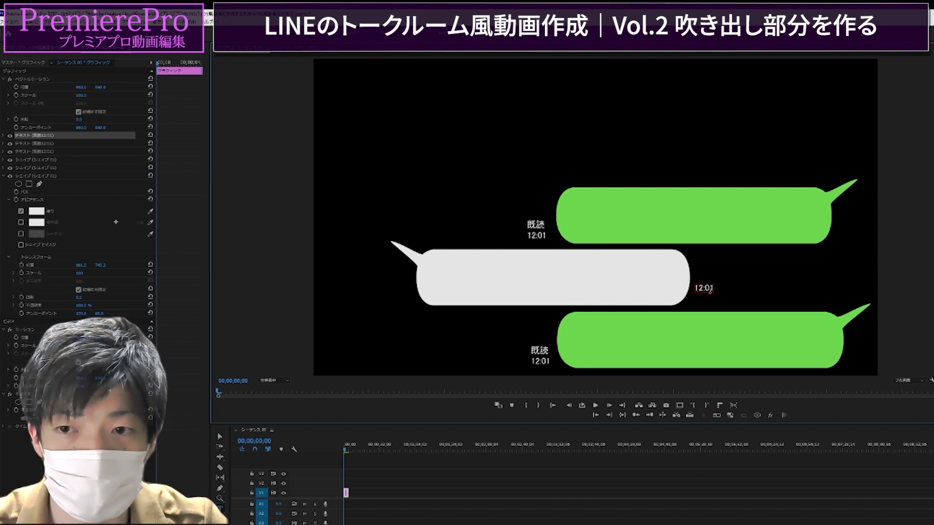
{"action": "key", "text": "BackSpace"}
{"action": "type", "text": "5"}
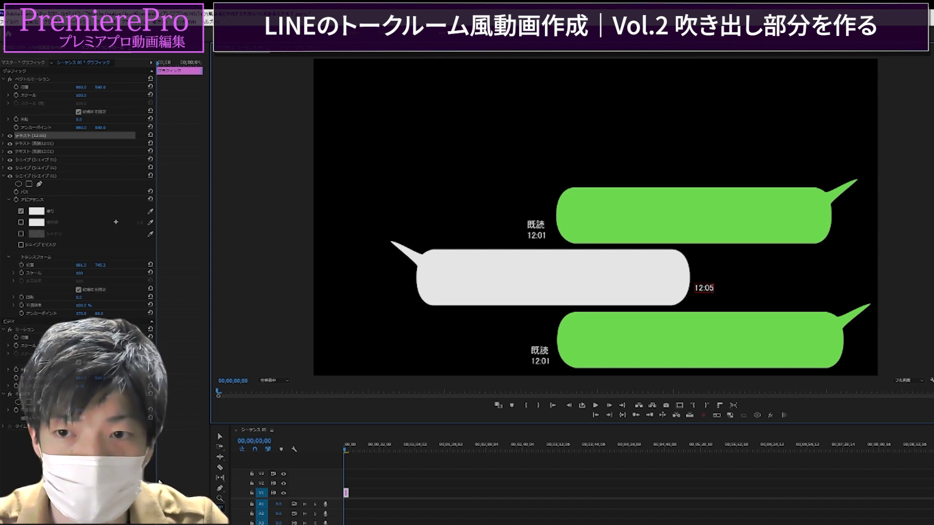
{"action": "key", "text": "Escape"}
Move the time text beside the grey bubble down to the bubble's lower-right corner
{"action": "left_click", "coordinate": [761, 285]}
{"action": "left_click", "coordinate": [706, 292]}
{"action": "type", "text": "3"}
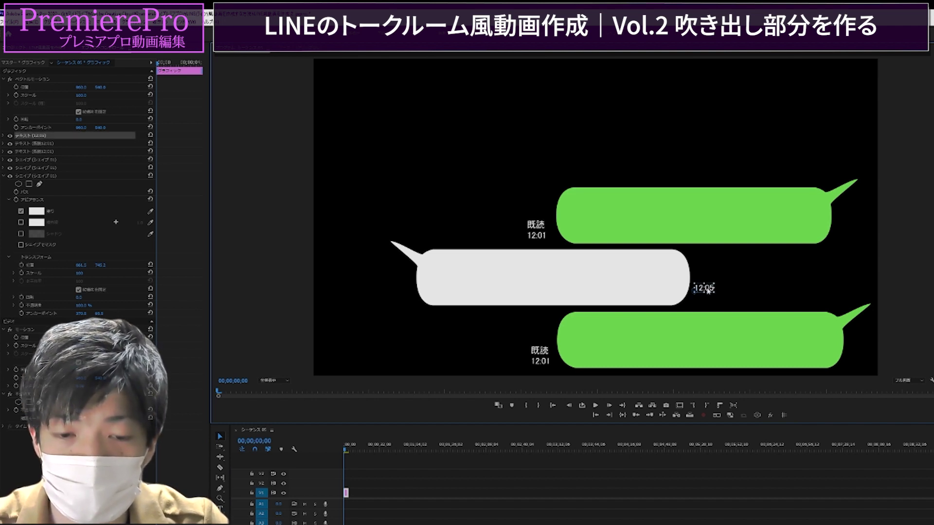
{"action": "key", "text": "BackSpace"}
{"action": "type", "text": "0"}
{"action": "key", "text": "Escape"}
{"action": "left_click_drag", "start_coordinate": [704, 290], "coordinate": [702, 301]}
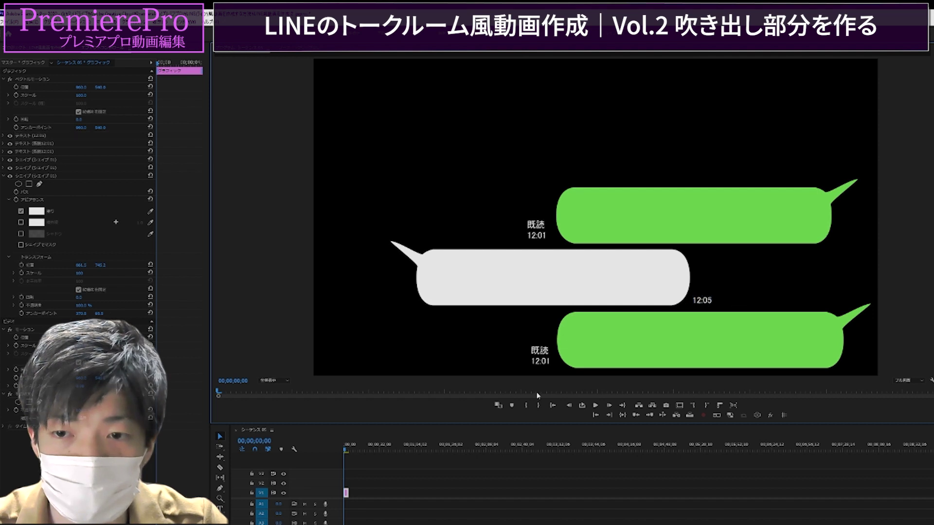
Change the time in the read label beside the lower green bubble to 12:10
{"action": "left_click", "coordinate": [539, 355]}
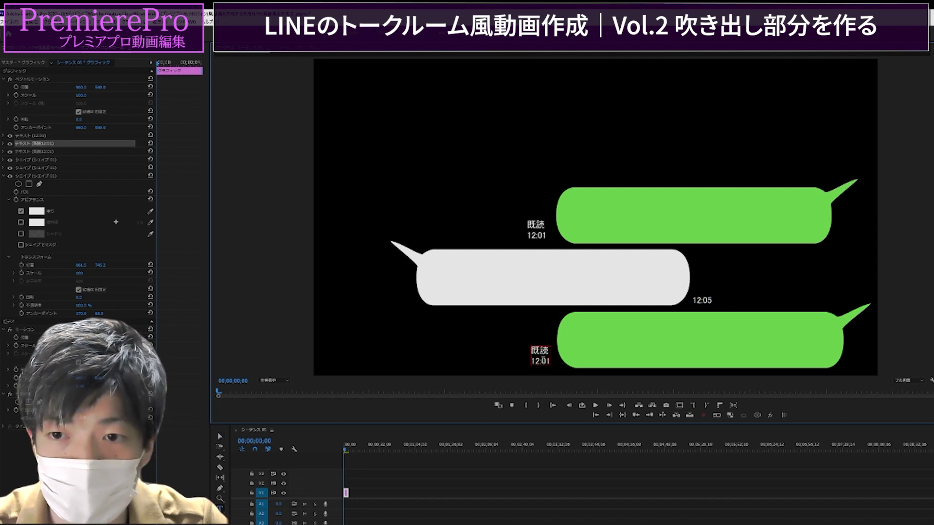
{"action": "double_click", "coordinate": [542, 361]}
{"action": "type", "text": "10"}
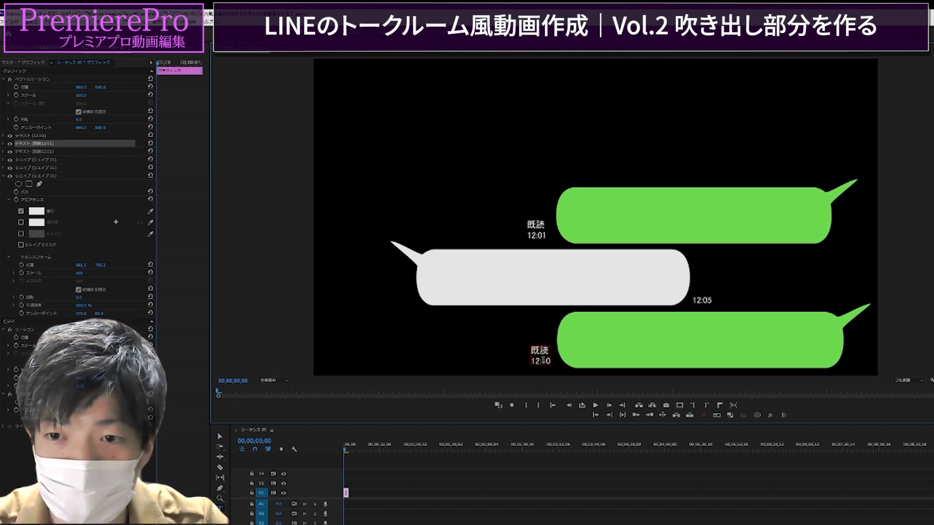
{"action": "left_click", "coordinate": [417, 364]}
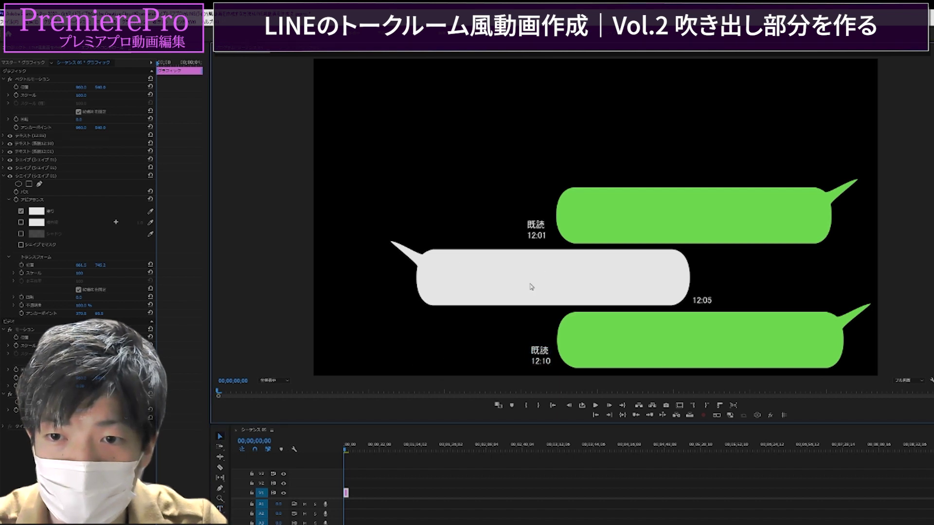
{"action": "left_click_drag", "start_coordinate": [396, 159], "coordinate": [863, 340]}
{"action": "left_click", "coordinate": [500, 147]}
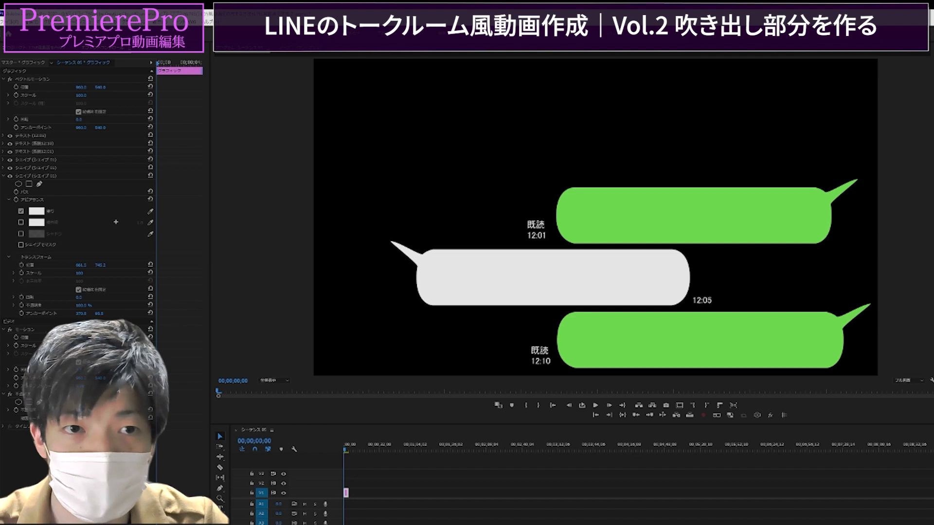
{"action": "left_click_drag", "start_coordinate": [181, 308], "coordinate": [343, 491]}
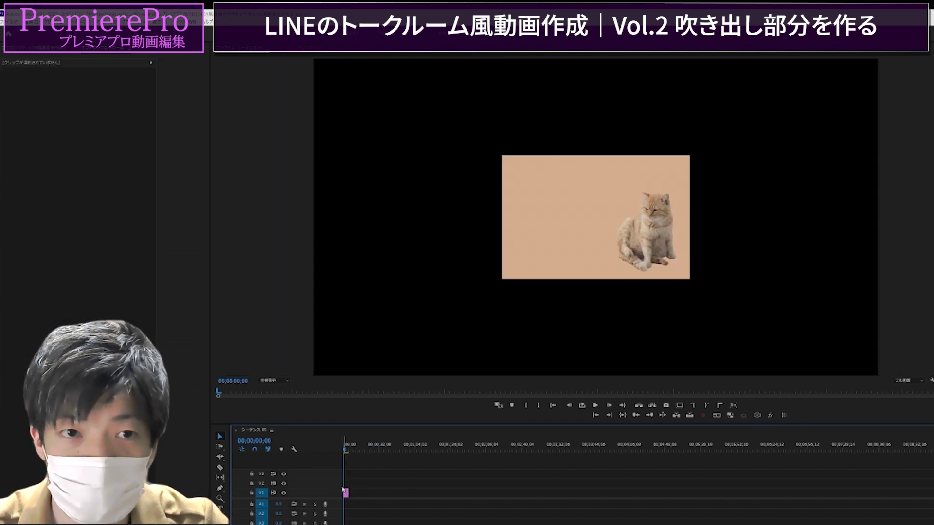
{"action": "left_click_drag", "start_coordinate": [351, 492], "coordinate": [370, 493]}
{"action": "left_click", "coordinate": [356, 447]}
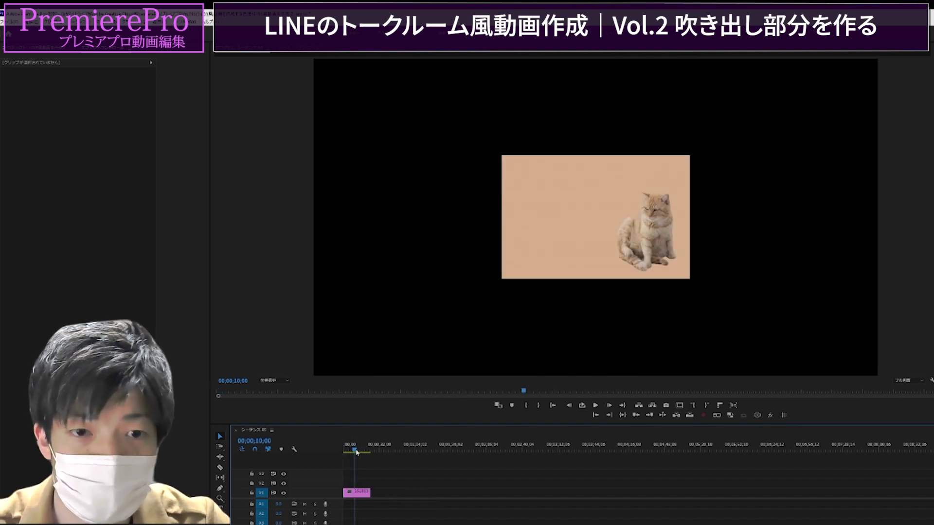
{"action": "key", "text": "ctrl+z"}
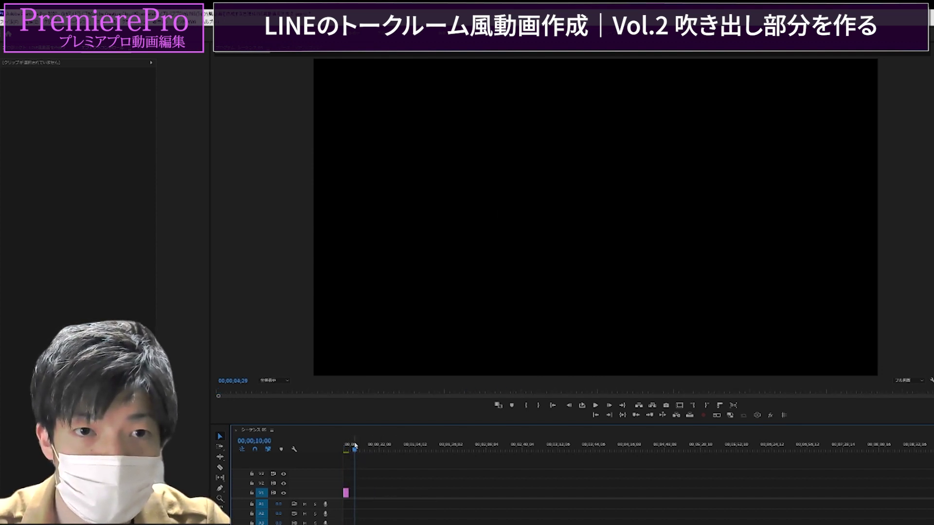
Place the cat image on track V2 at the start of the sequence, above the bubble graphic
{"action": "left_click_drag", "start_coordinate": [356, 447], "coordinate": [345, 447]}
{"action": "left_click_drag", "start_coordinate": [214, 438], "coordinate": [348, 481]}
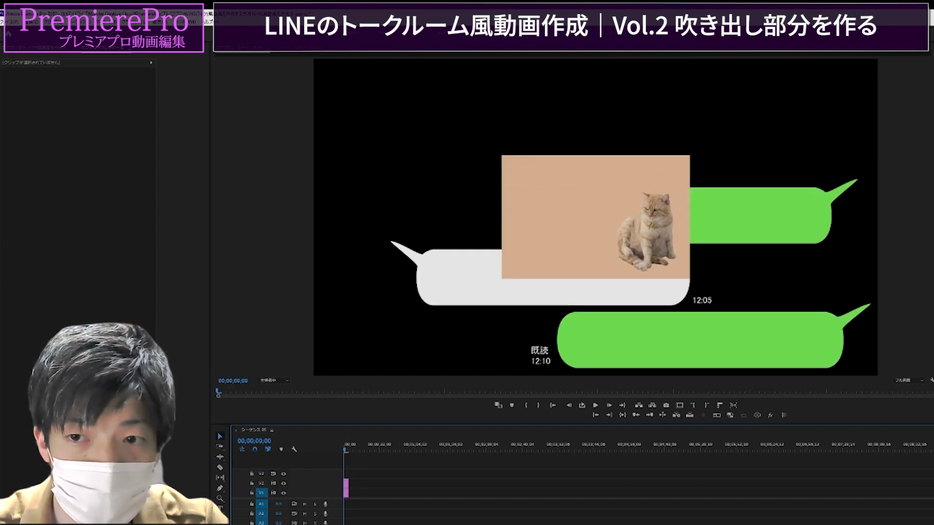
Move the cat image over the frame's left edge and enlarge it until it covers the grey bubble's tail
{"action": "left_click_drag", "start_coordinate": [924, 523], "coordinate": [582, 523]}
{"action": "left_click", "coordinate": [515, 485]}
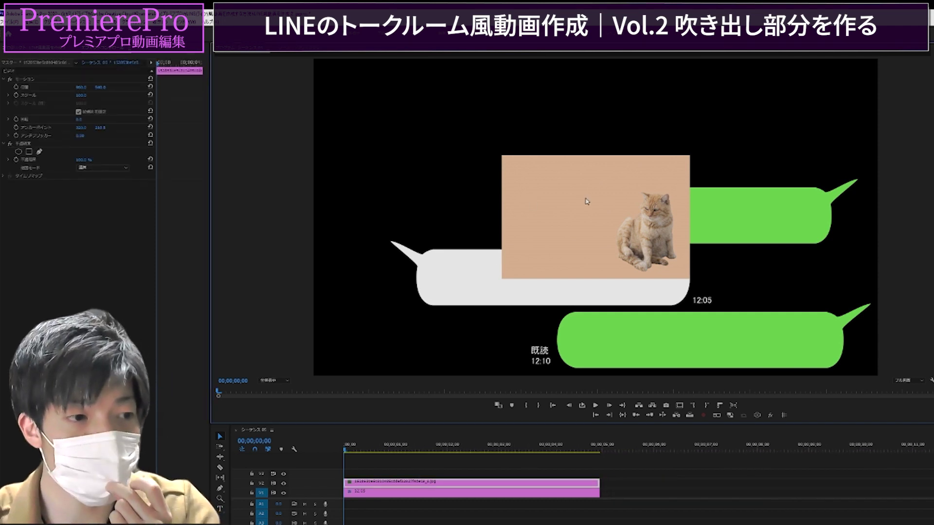
{"action": "left_click", "coordinate": [598, 204]}
{"action": "left_click_drag", "start_coordinate": [619, 197], "coordinate": [357, 211]}
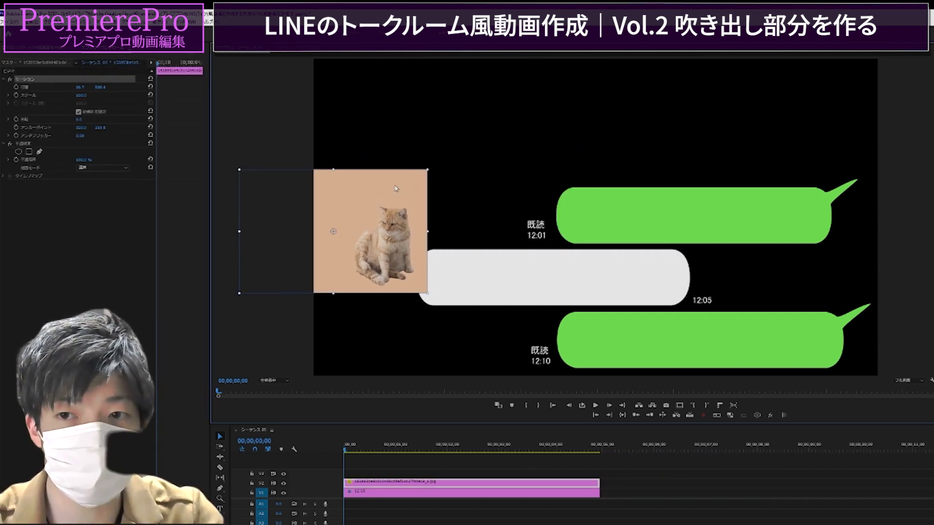
{"action": "left_click_drag", "start_coordinate": [427, 168], "coordinate": [535, 134]}
{"action": "left_click_drag", "start_coordinate": [400, 210], "coordinate": [434, 215]}
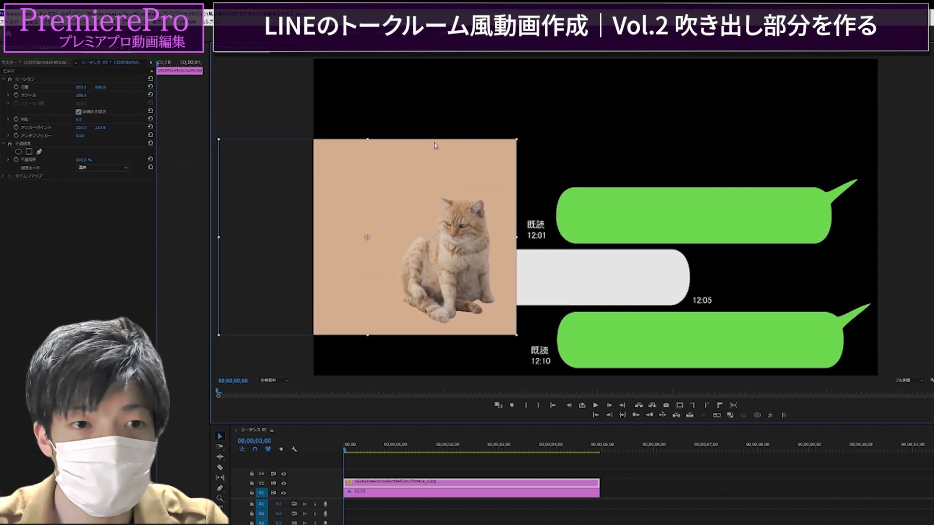
{"action": "left_click", "coordinate": [505, 190]}
{"action": "left_click", "coordinate": [431, 225]}
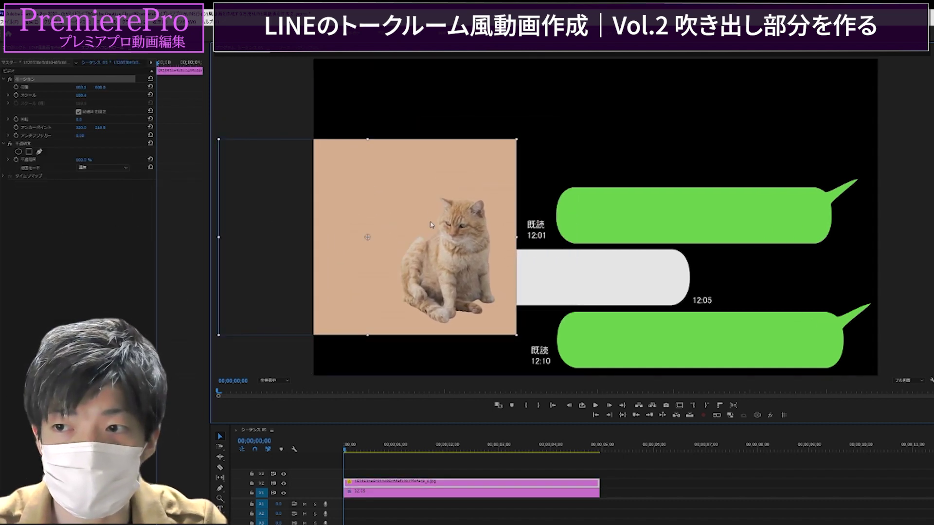
Mask the cat image with a circle around the cat's face and set the mask feather to 0
{"action": "left_click", "coordinate": [19, 152]}
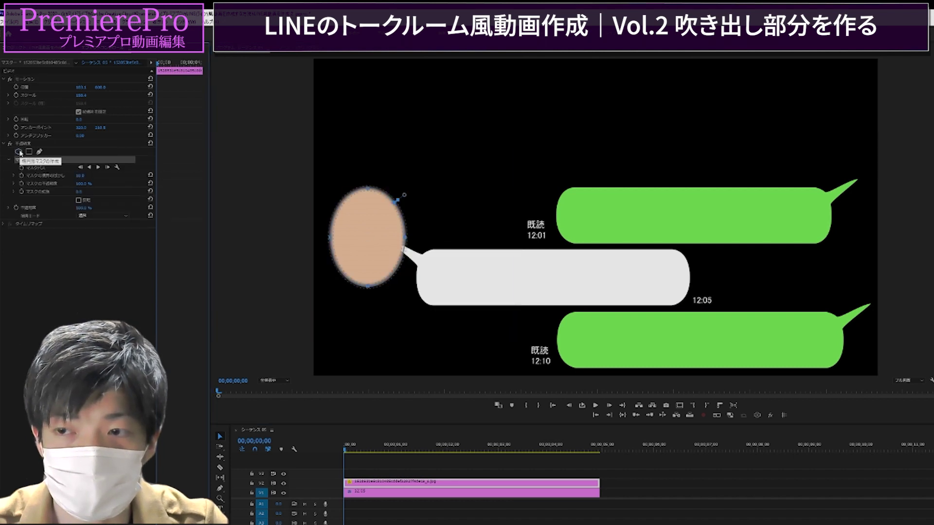
{"action": "left_click_drag", "start_coordinate": [361, 241], "coordinate": [455, 233]}
{"action": "left_click_drag", "start_coordinate": [463, 279], "coordinate": [463, 255]}
{"action": "mouse_move", "coordinate": [461, 197]}
{"action": "left_mouse_down"}
{"action": "mouse_move", "coordinate": [439, 200]}
{"action": "mouse_move", "coordinate": [460, 199]}
{"action": "left_mouse_up"}
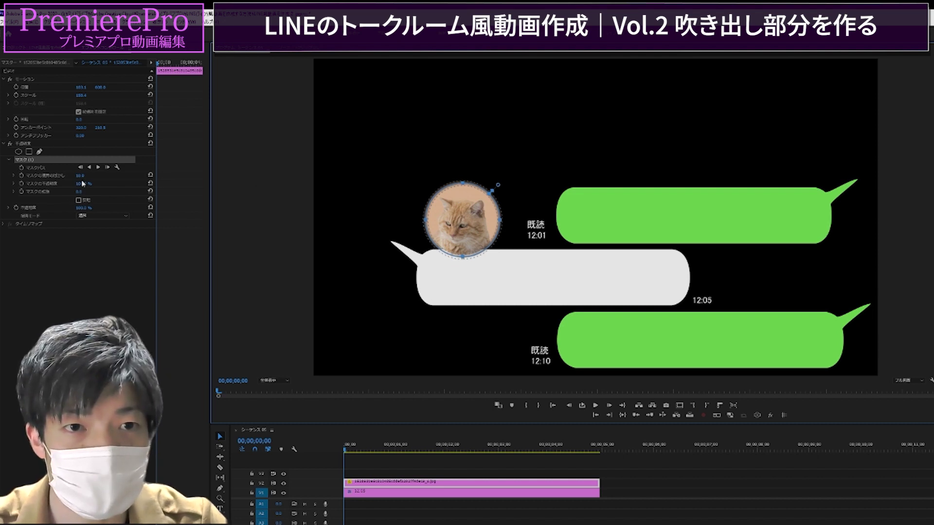
{"action": "left_click_drag", "start_coordinate": [82, 178], "coordinate": [59, 178]}
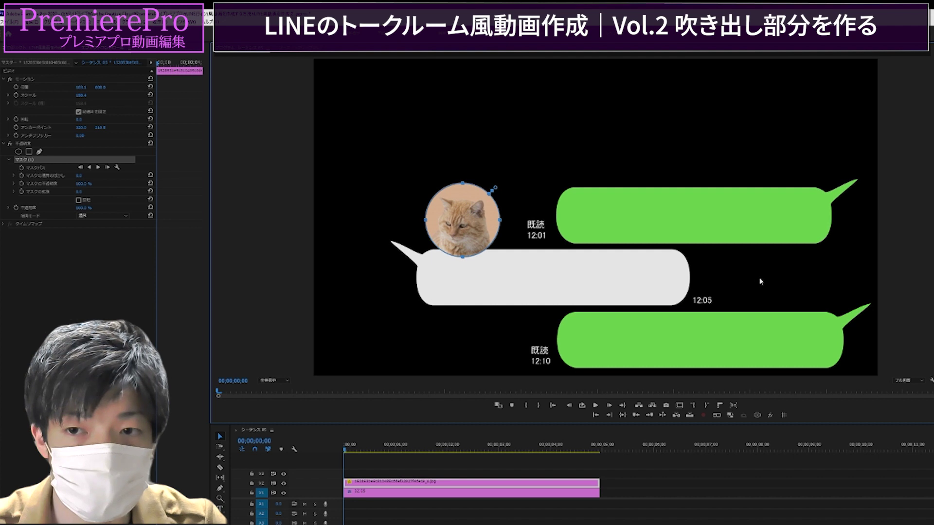
{"action": "left_click", "coordinate": [115, 144]}
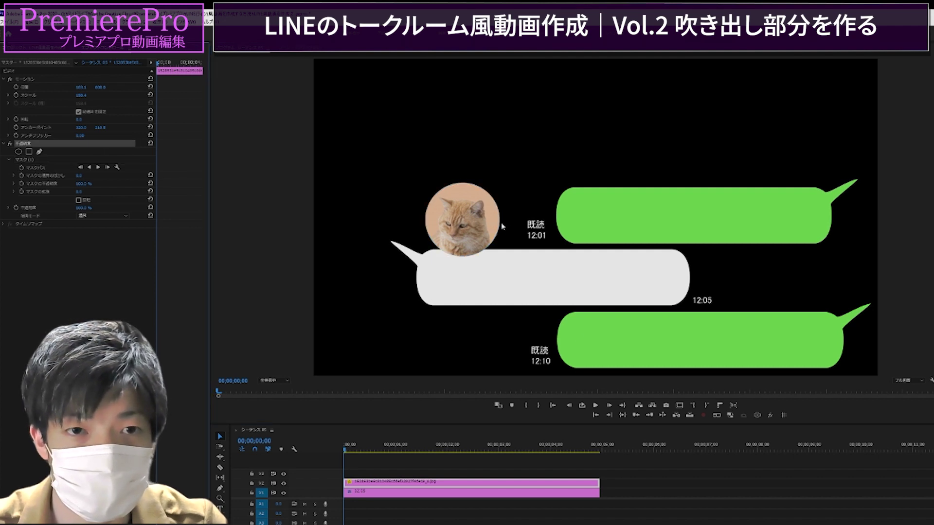
Move the circular cat icon beside the tip of the grey bubble's tail, scale it down slightly, and save the project
{"action": "left_click", "coordinate": [412, 233]}
{"action": "left_click", "coordinate": [471, 214]}
{"action": "left_click_drag", "start_coordinate": [459, 216], "coordinate": [353, 228]}
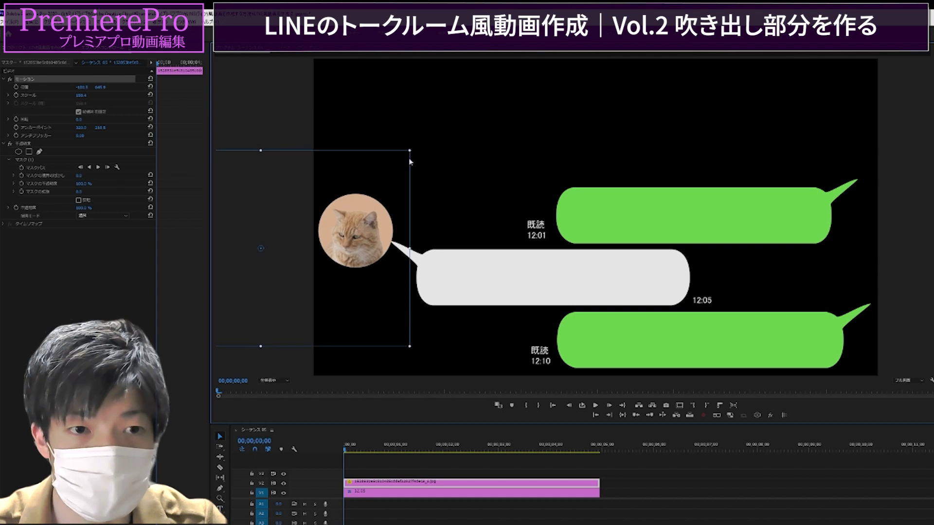
{"action": "left_click_drag", "start_coordinate": [408, 152], "coordinate": [364, 216]}
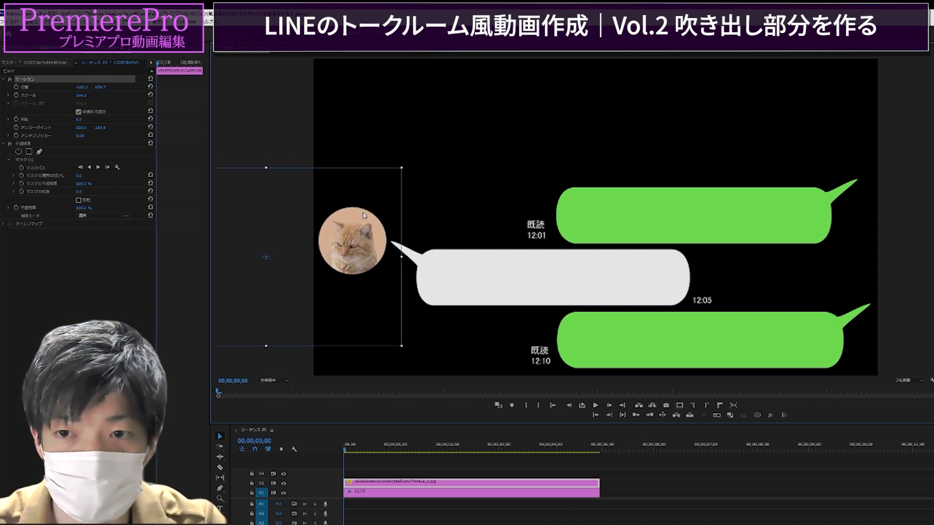
{"action": "left_click", "coordinate": [507, 175]}
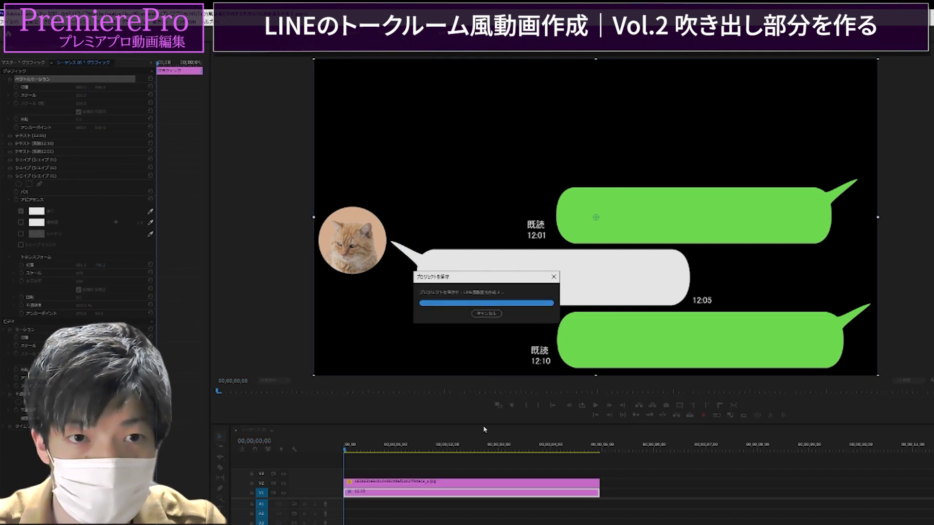
Open the finished sequence 完成版 and delete its existing speech-bubble clip from track V2
{"action": "left_click", "coordinate": [349, 450]}
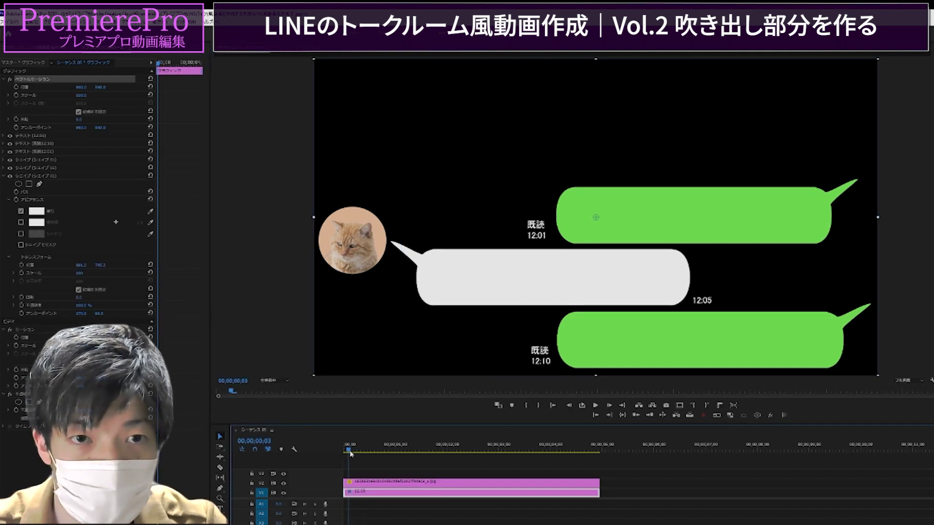
{"action": "left_click", "coordinate": [30, 52]}
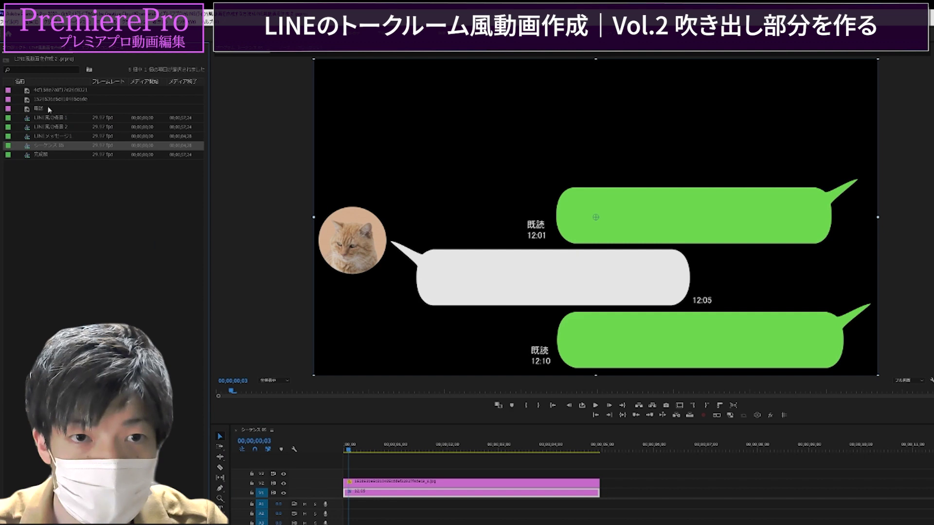
{"action": "double_click", "coordinate": [29, 156]}
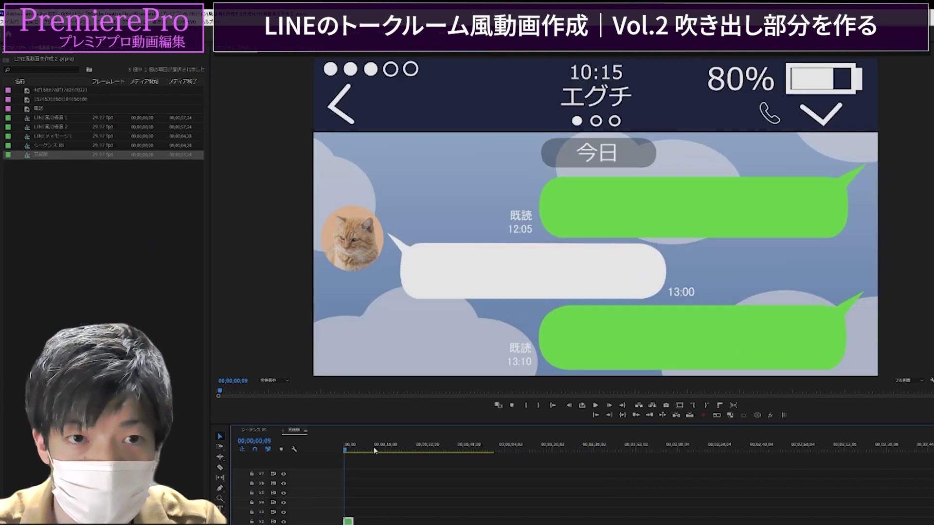
{"action": "key", "text": "Delete"}
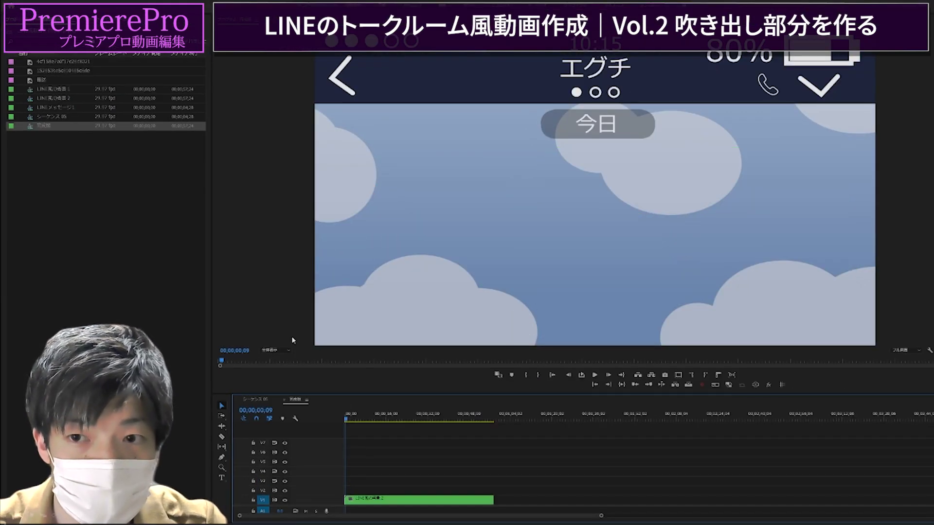
Place the newly built speech-bubble sequence on track V2 at the start, above the talk room background
{"action": "left_click_drag", "start_coordinate": [26, 110], "coordinate": [342, 478]}
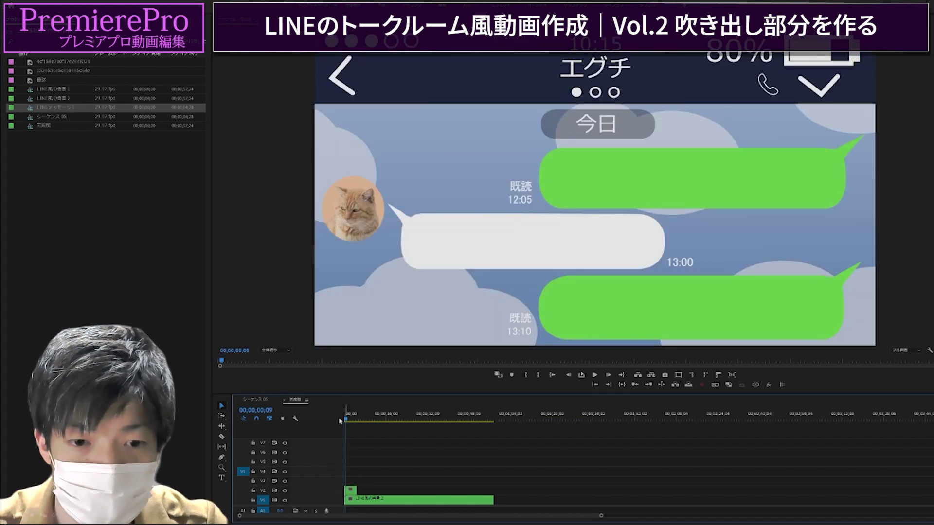
{"action": "left_click", "coordinate": [350, 490]}
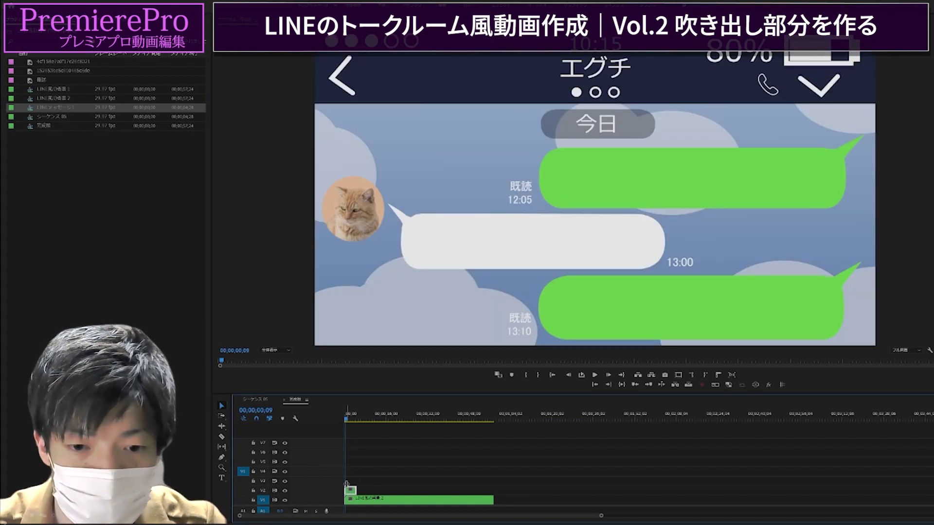
{"action": "left_click_drag", "start_coordinate": [44, 117], "coordinate": [333, 492]}
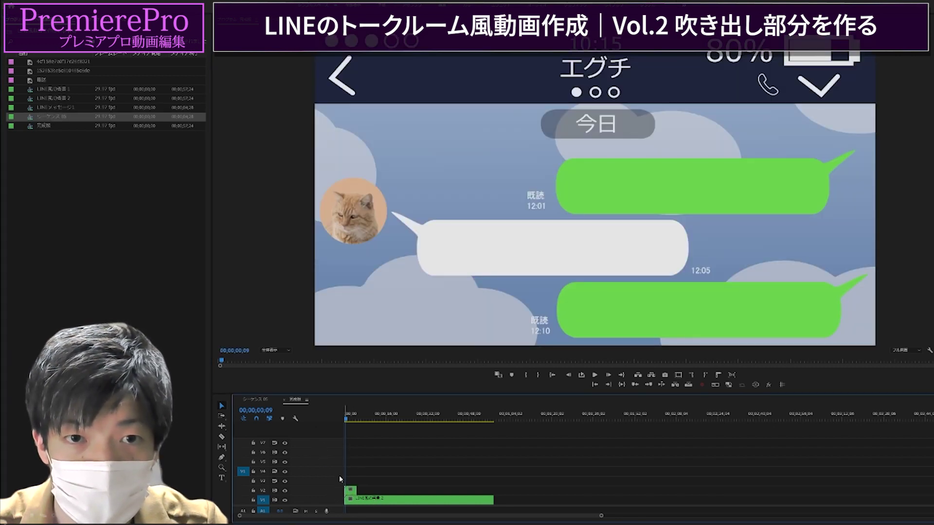
Trim the end of the background clip on V1 to about 47 seconds and play back the beginning of the sequence
{"action": "left_click", "coordinate": [352, 419]}
{"action": "left_click_drag", "start_coordinate": [353, 420], "coordinate": [344, 423]}
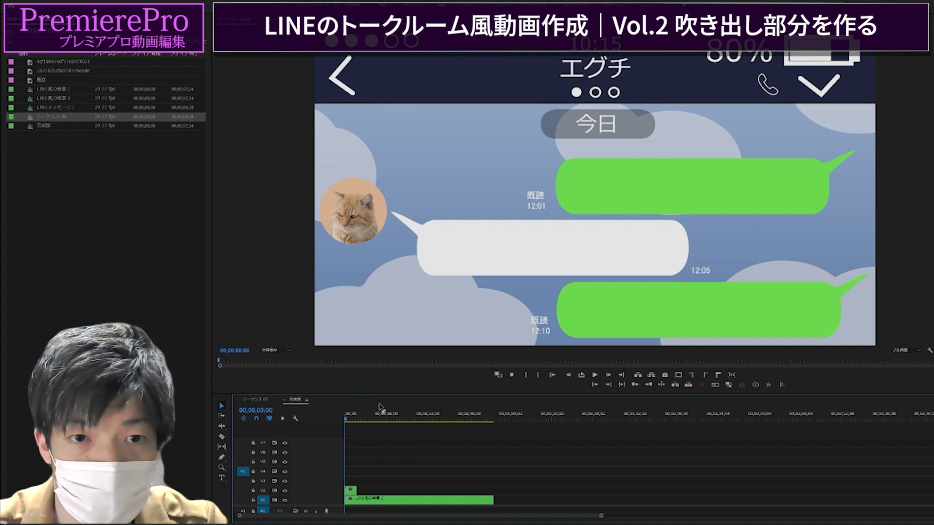
{"action": "left_click_drag", "start_coordinate": [488, 500], "coordinate": [463, 504]}
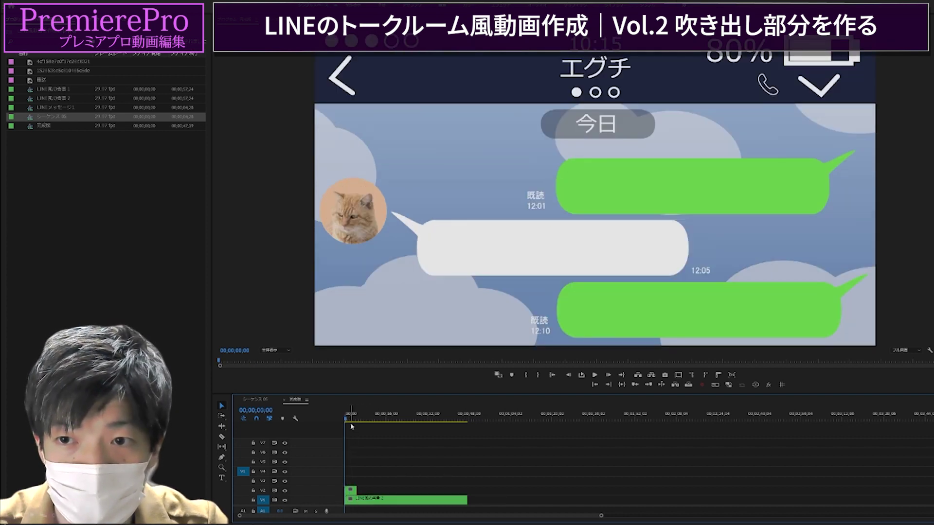
{"action": "left_click", "coordinate": [594, 375]}
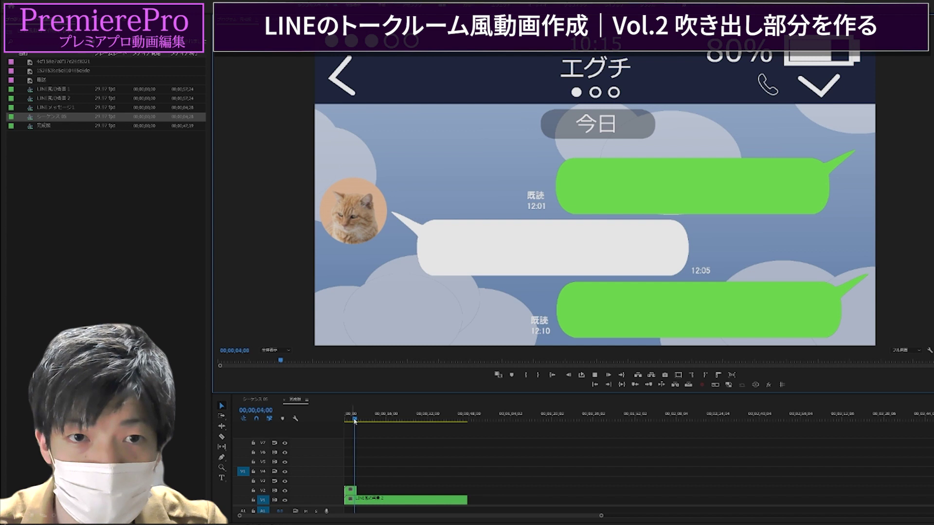
{"action": "left_click", "coordinate": [348, 420]}
{"action": "left_click_drag", "start_coordinate": [349, 421], "coordinate": [350, 422]}
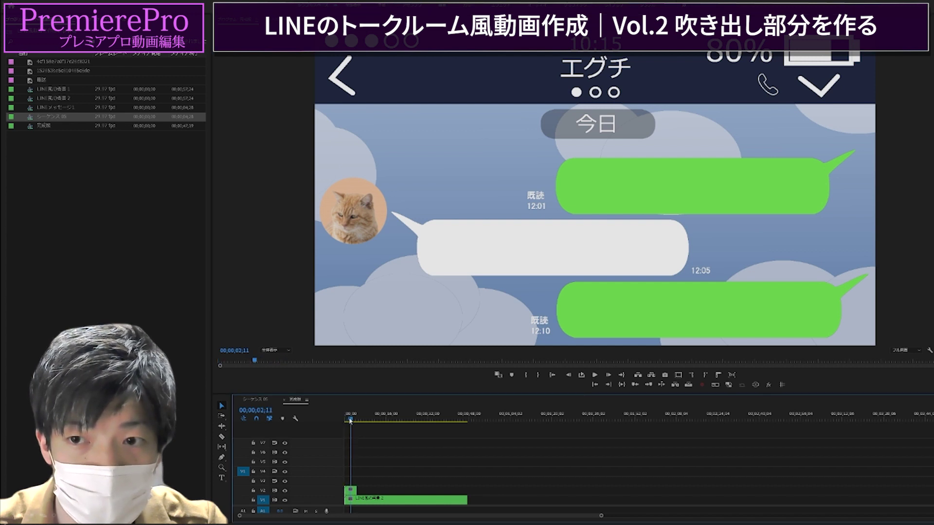